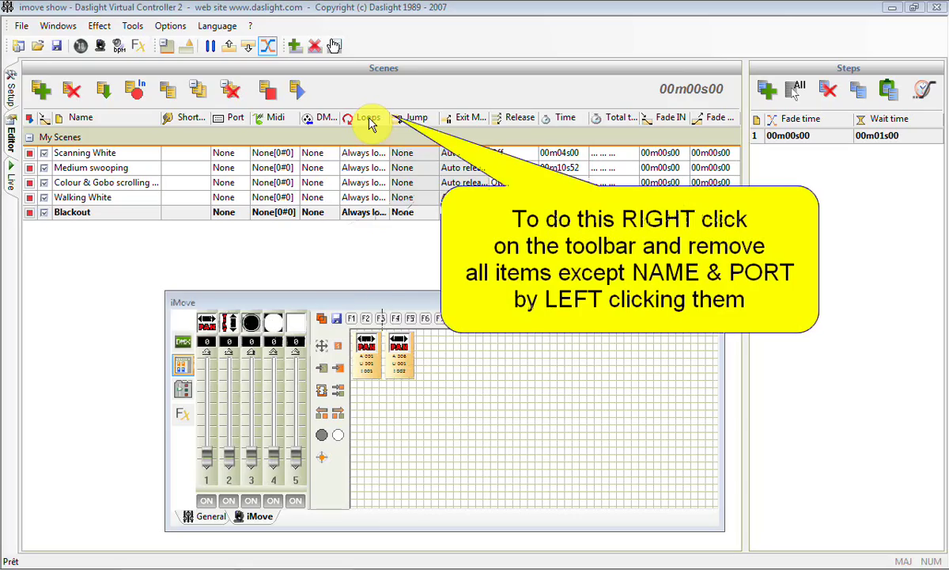
Step: Hide the Fade, Shortcuts, Midi and DMX input columns in the Scenes list
{"action": "right_click", "coordinate": [371, 121]}
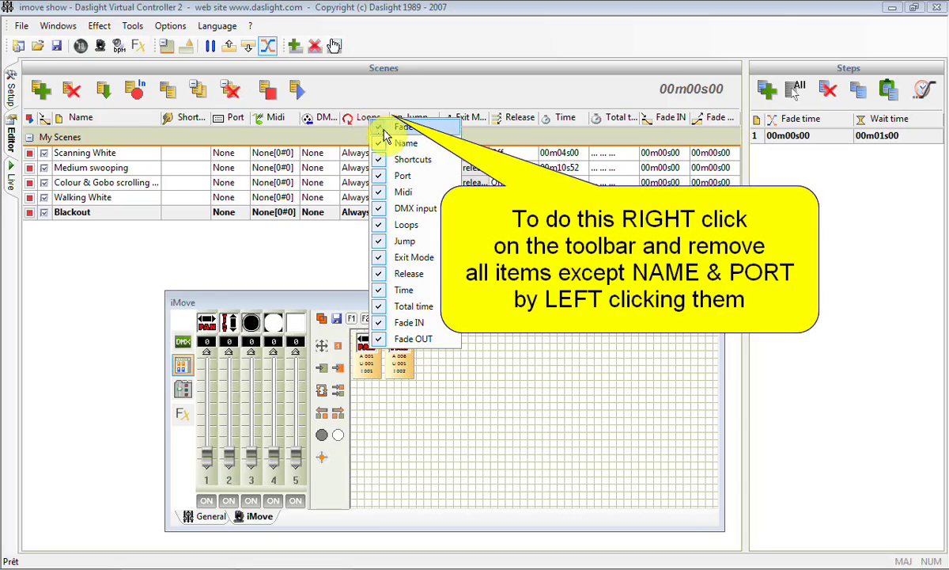
{"action": "left_click", "coordinate": [382, 130]}
{"action": "right_click", "coordinate": [371, 121]}
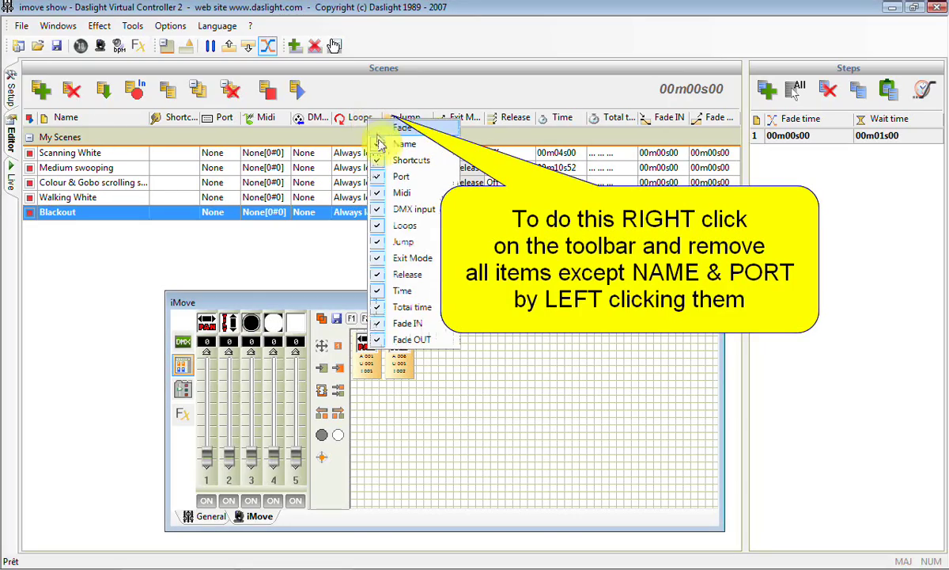
{"action": "left_click", "coordinate": [382, 161]}
{"action": "right_click", "coordinate": [371, 121]}
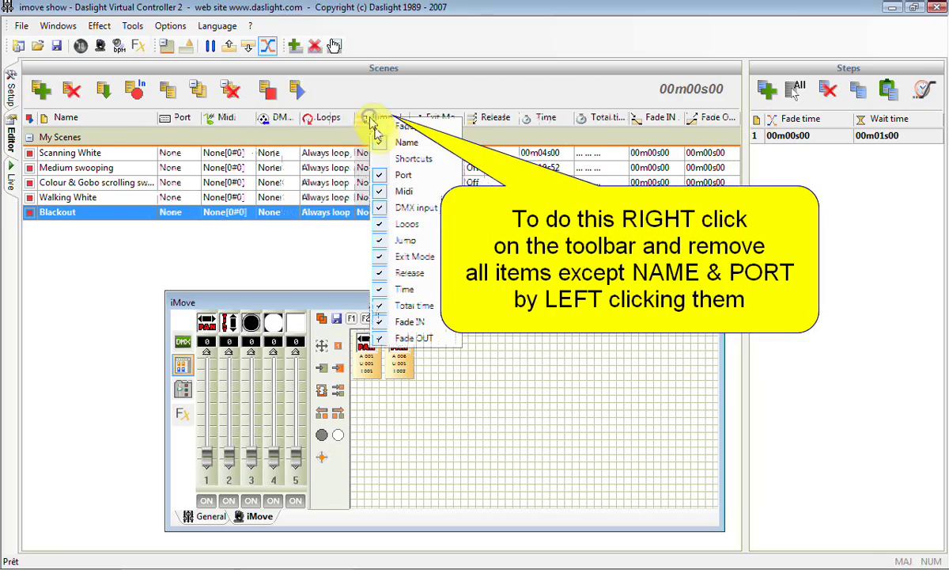
{"action": "left_click", "coordinate": [381, 193]}
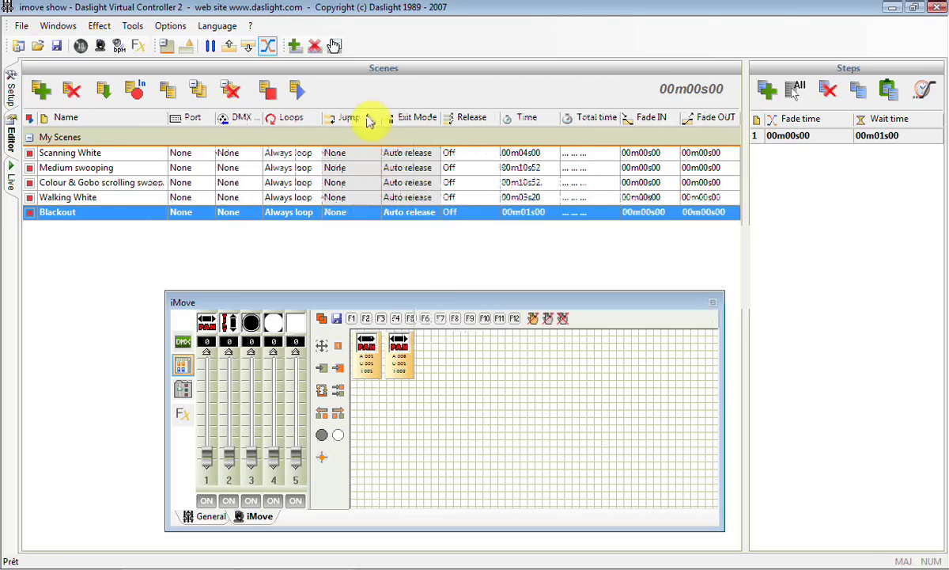
{"action": "right_click", "coordinate": [365, 122]}
{"action": "left_click", "coordinate": [380, 207]}
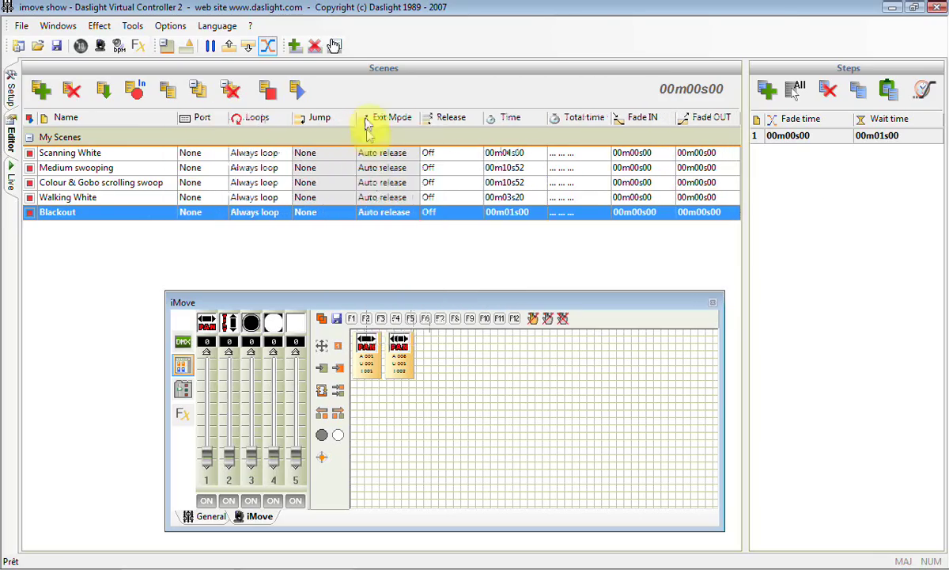
Step: Hide the Loops, Jump, Exit Mode and Release columns in the Scenes list
{"action": "right_click", "coordinate": [367, 121]}
{"action": "left_click", "coordinate": [380, 228]}
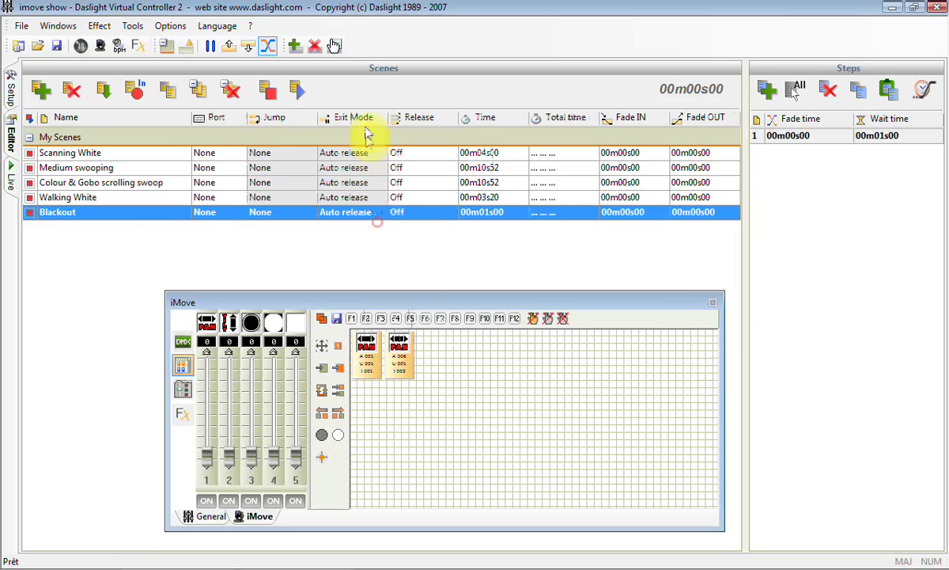
{"action": "right_click", "coordinate": [365, 123]}
{"action": "left_click", "coordinate": [376, 242]}
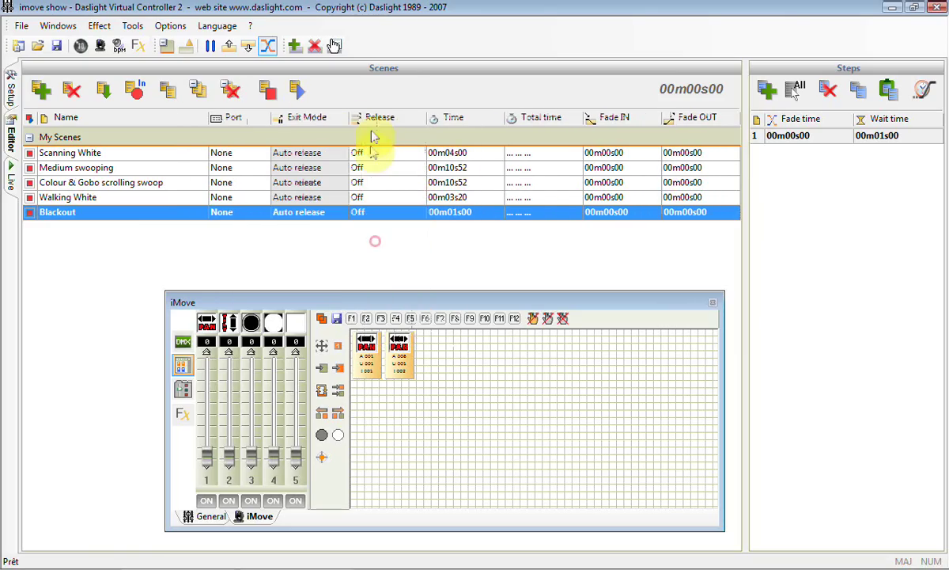
{"action": "right_click", "coordinate": [373, 123]}
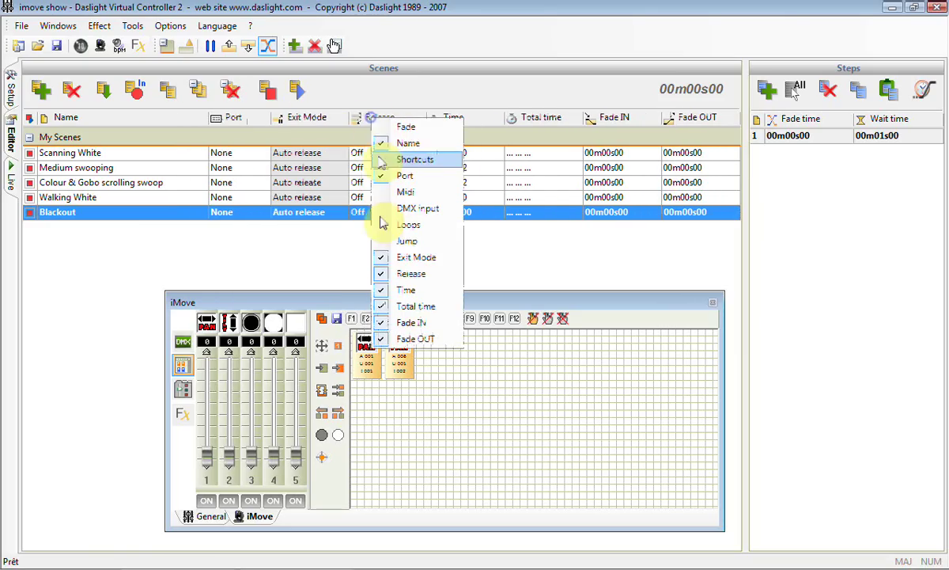
{"action": "left_click", "coordinate": [381, 256]}
{"action": "right_click", "coordinate": [372, 122]}
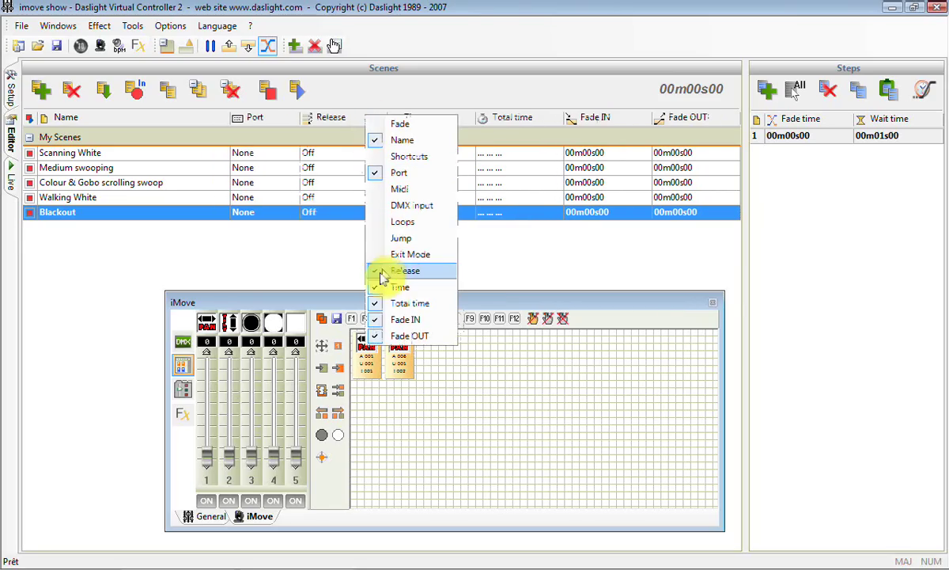
{"action": "left_click", "coordinate": [379, 272]}
Step: Hide the Time, Total time, Fade IN and Fade OUT columns, keeping only Name and Port in the Scenes list
{"action": "right_click", "coordinate": [366, 125]}
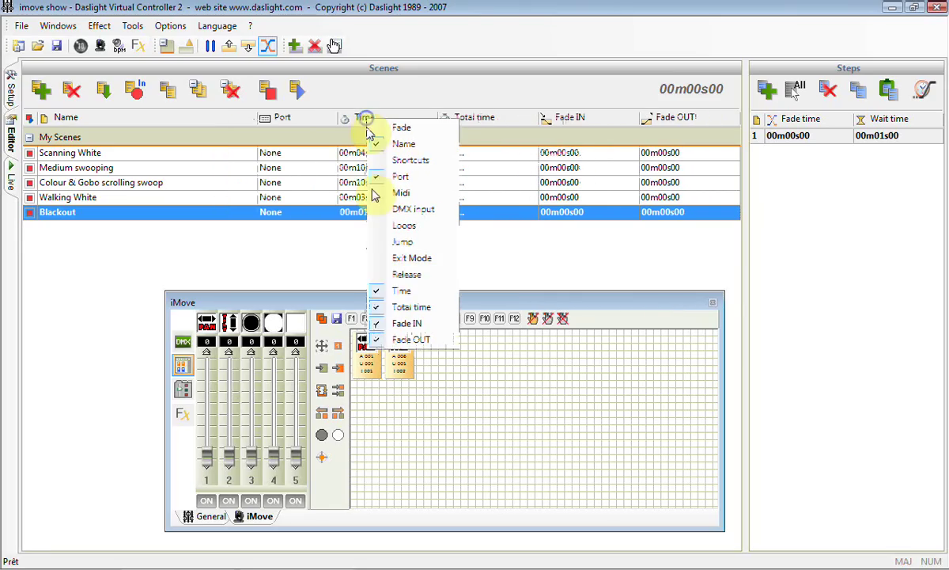
{"action": "left_click", "coordinate": [382, 292]}
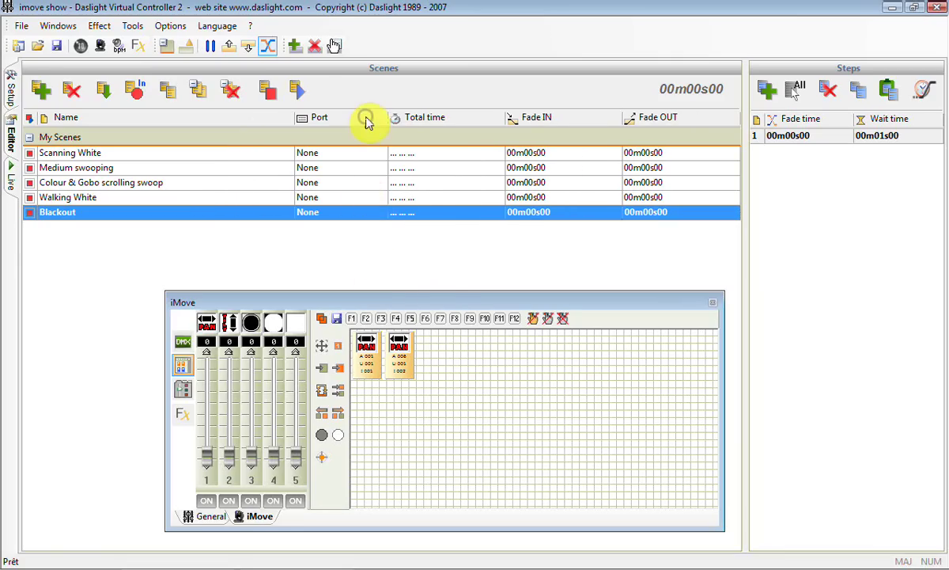
{"action": "right_click", "coordinate": [366, 121]}
{"action": "left_click", "coordinate": [378, 307]}
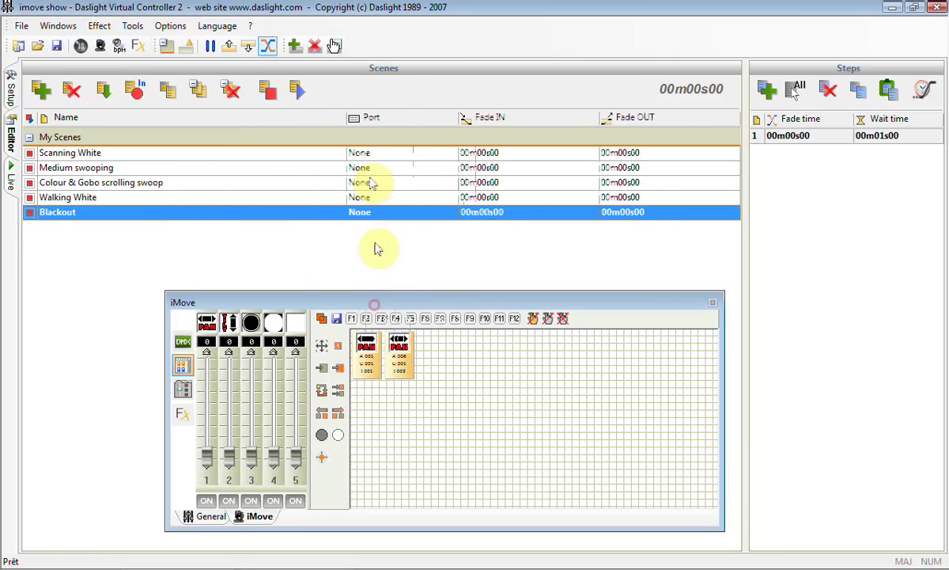
{"action": "right_click", "coordinate": [379, 124]}
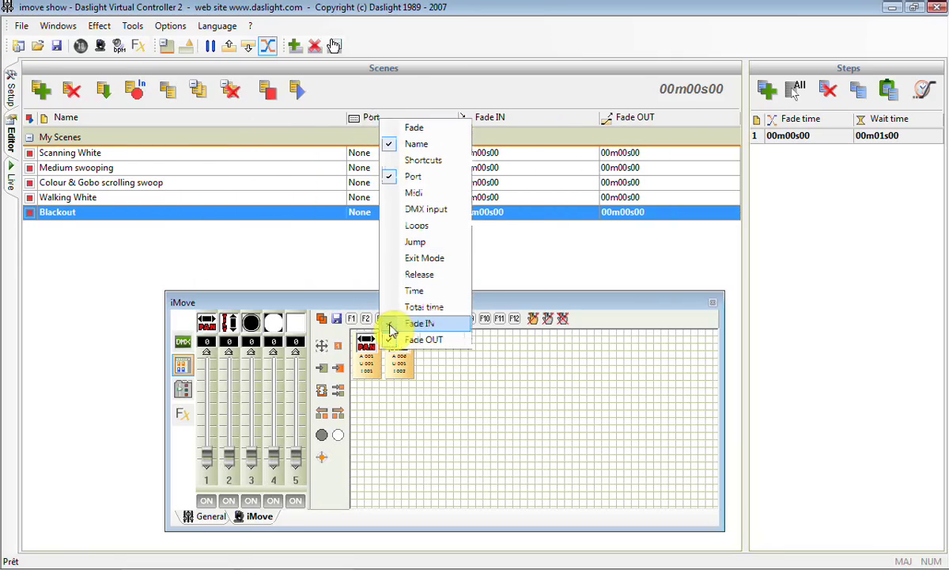
{"action": "left_click", "coordinate": [391, 331]}
{"action": "right_click", "coordinate": [357, 120]}
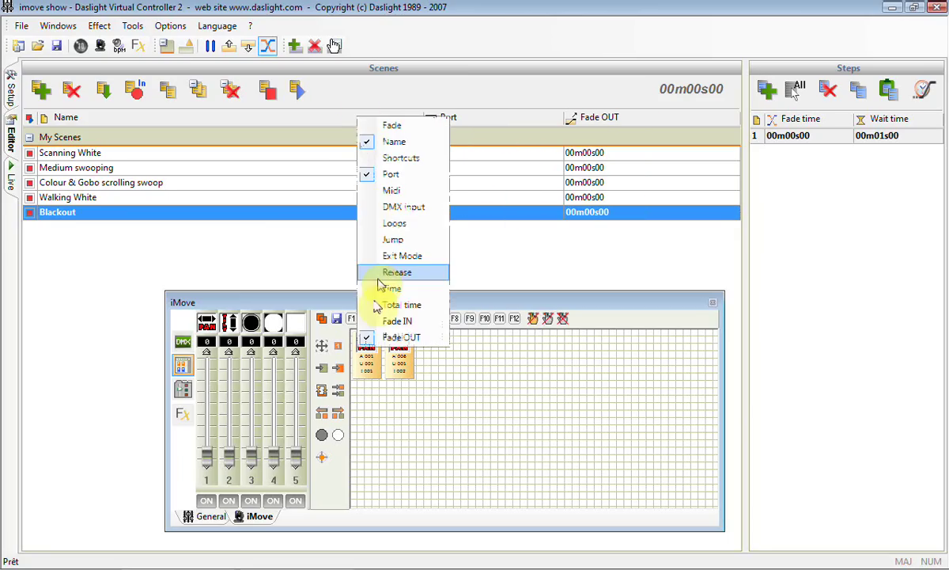
{"action": "left_click", "coordinate": [366, 340]}
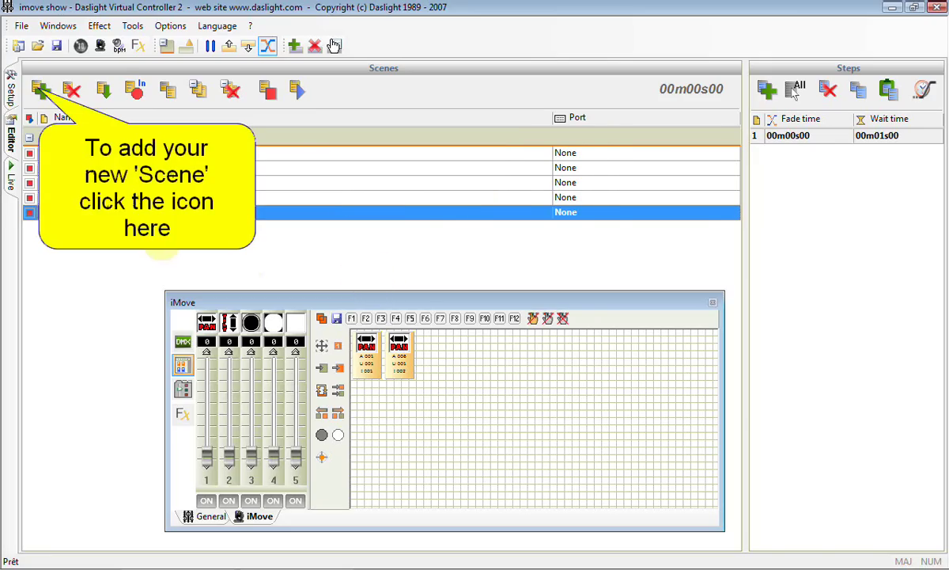
Step: Add a scene to My Scenes and name it "New Scene"
{"action": "left_click", "coordinate": [44, 93]}
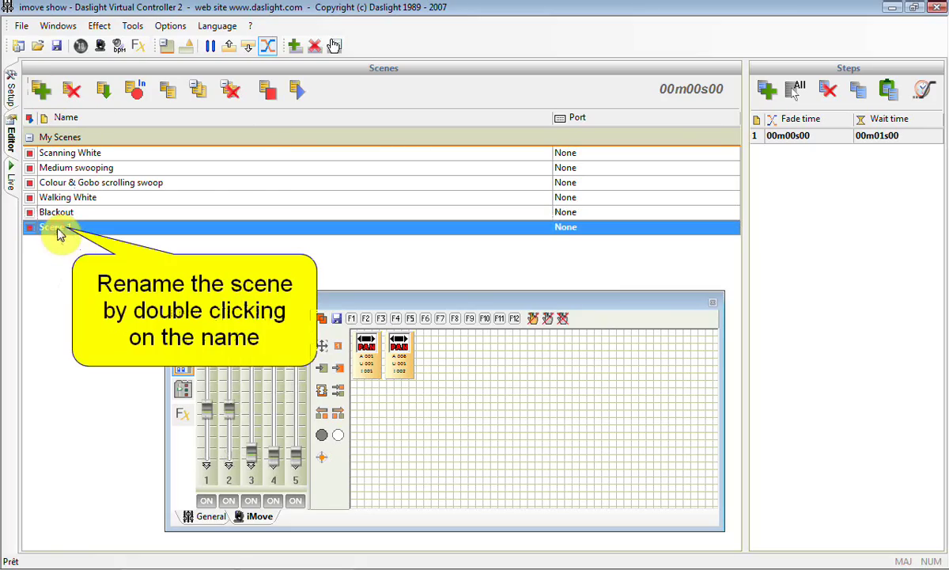
{"action": "double_click", "coordinate": [56, 228]}
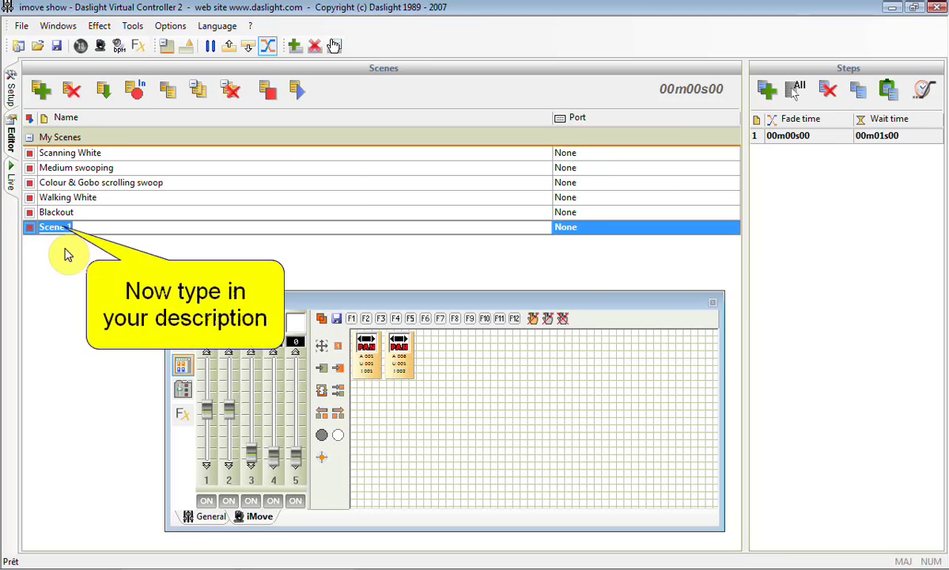
{"action": "type", "text": "New"}
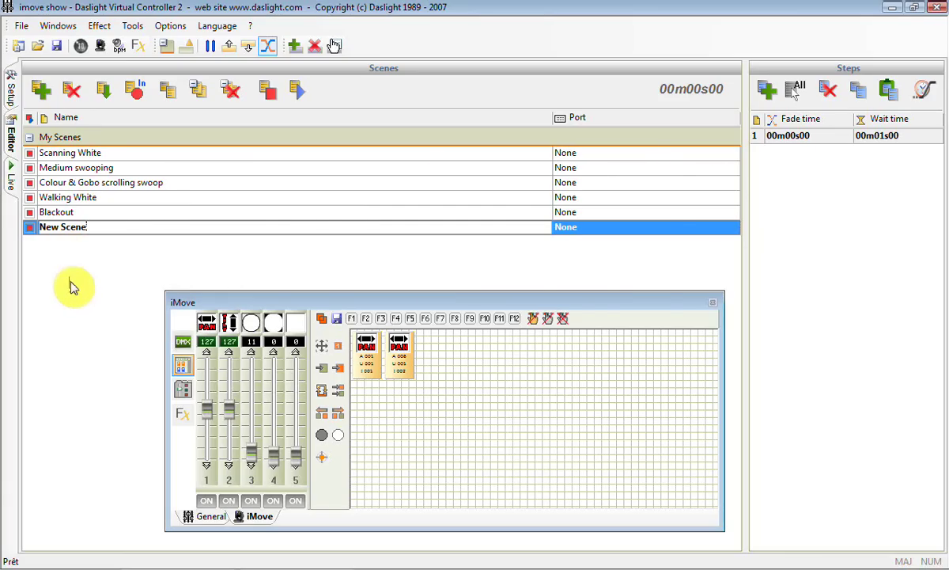
{"action": "left_click", "coordinate": [72, 282]}
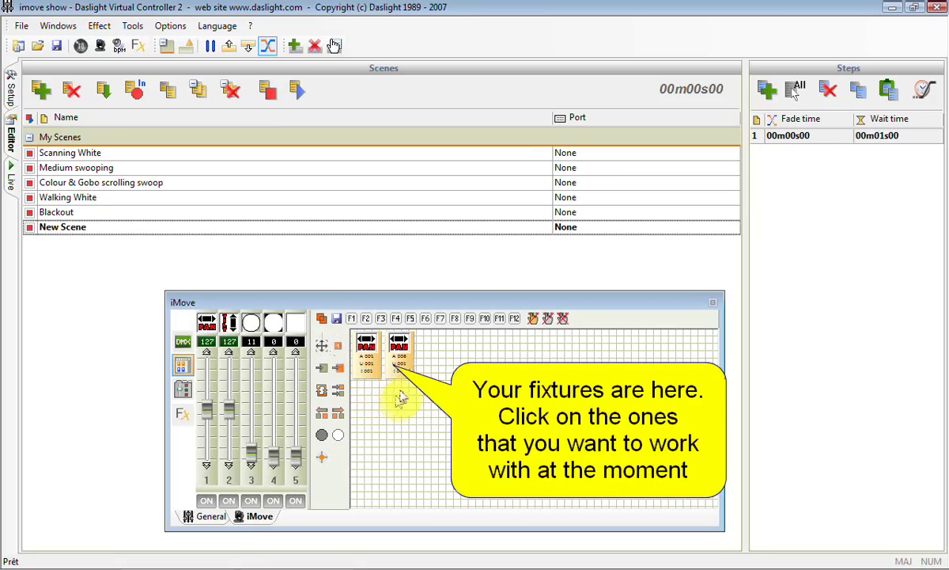
Step: Select the iMove fixtures to work with, try the Strob preset on channel 3, and set that channel to Open
{"action": "left_click", "coordinate": [365, 373]}
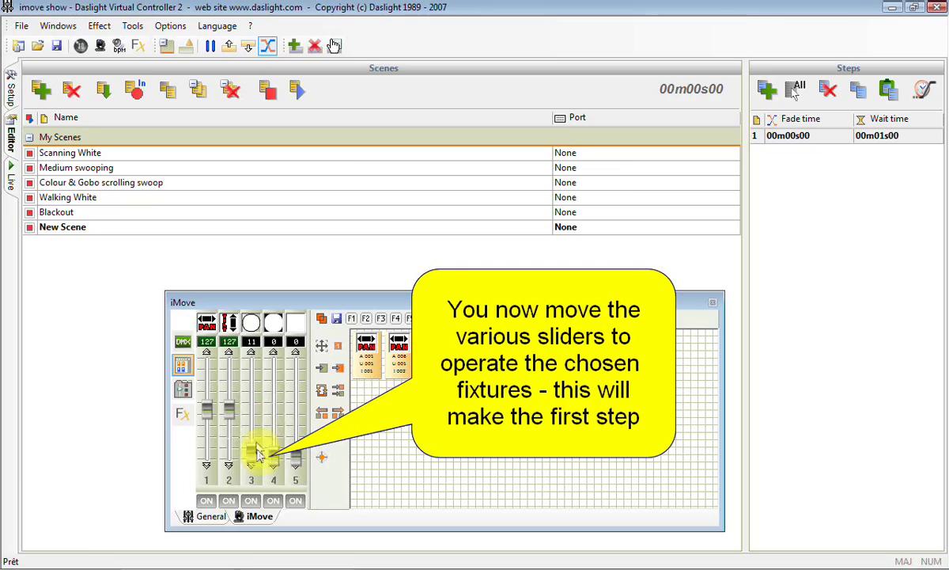
{"action": "left_click_drag", "start_coordinate": [254, 451], "coordinate": [254, 458]}
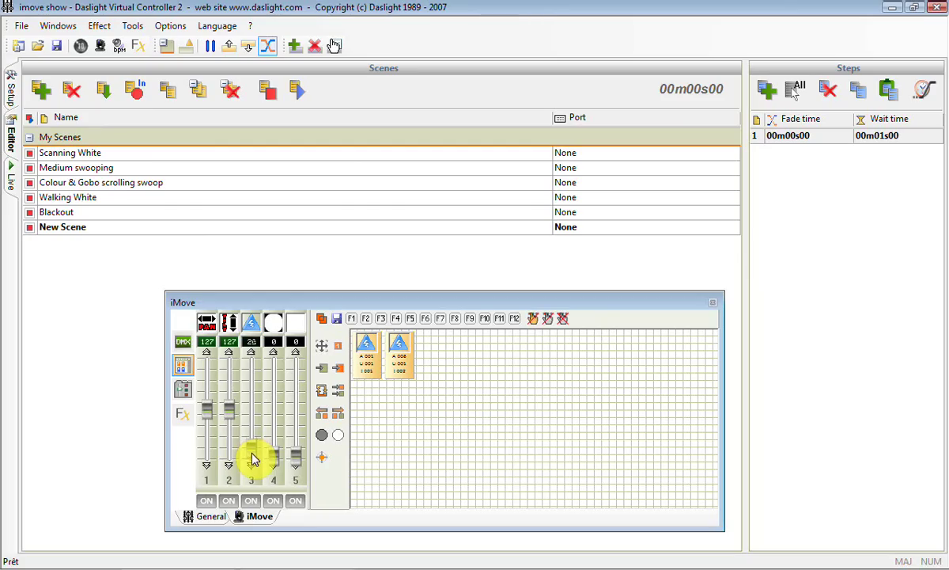
{"action": "left_click", "coordinate": [253, 325]}
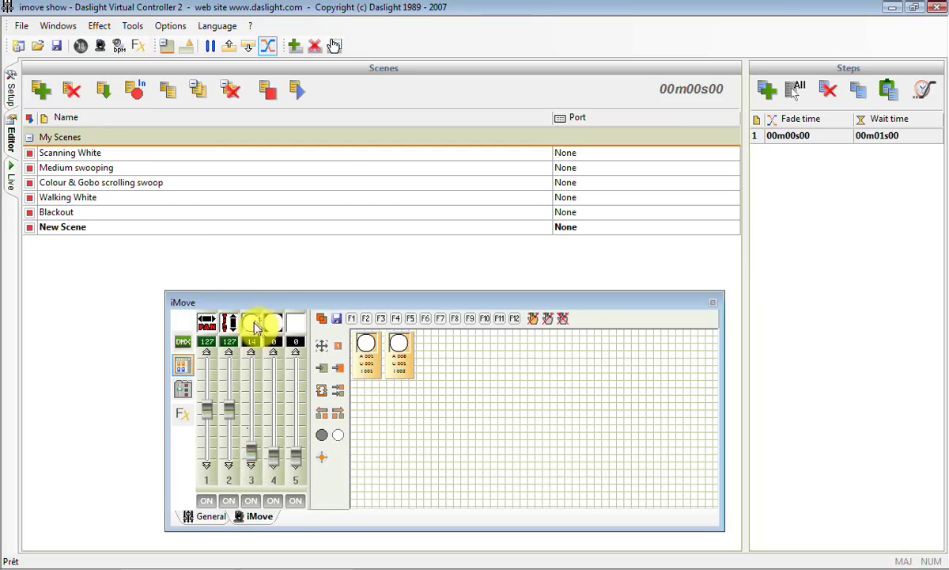
{"action": "left_click", "coordinate": [253, 325]}
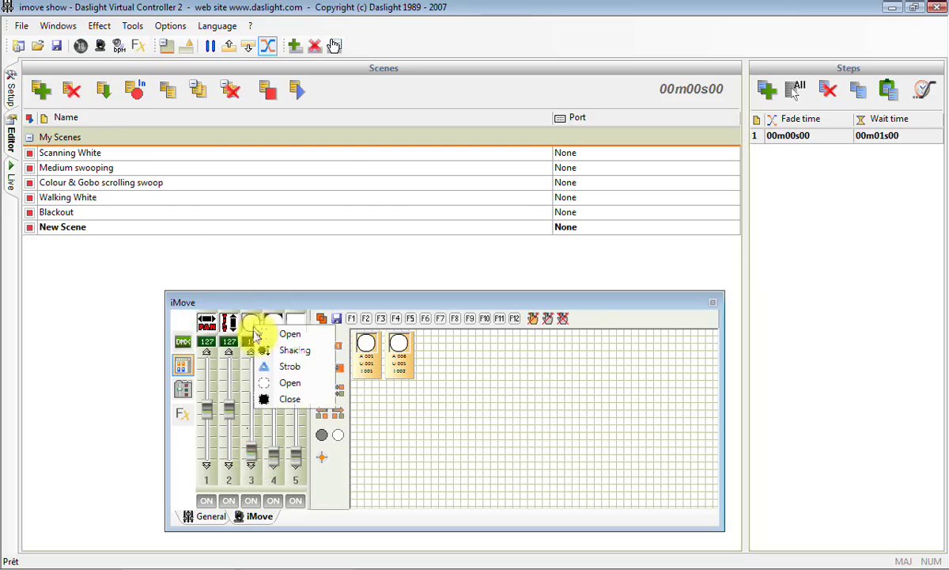
{"action": "left_click", "coordinate": [268, 368]}
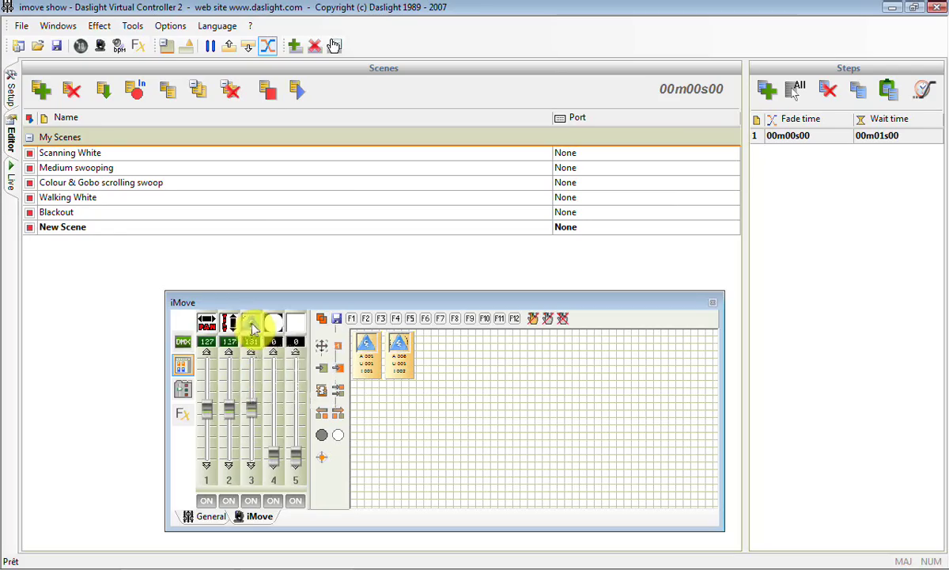
{"action": "left_click", "coordinate": [251, 322]}
{"action": "left_click", "coordinate": [261, 381]}
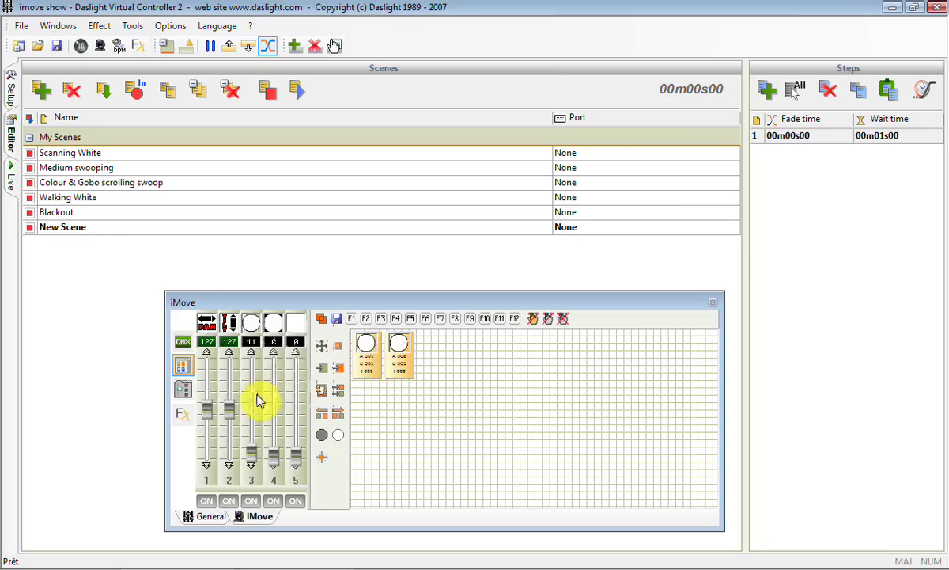
Step: Try the Gobo1, Gobo6 and Gobo12 presets on channel 4, and set the gobo channel's level to 74
{"action": "left_click", "coordinate": [273, 325]}
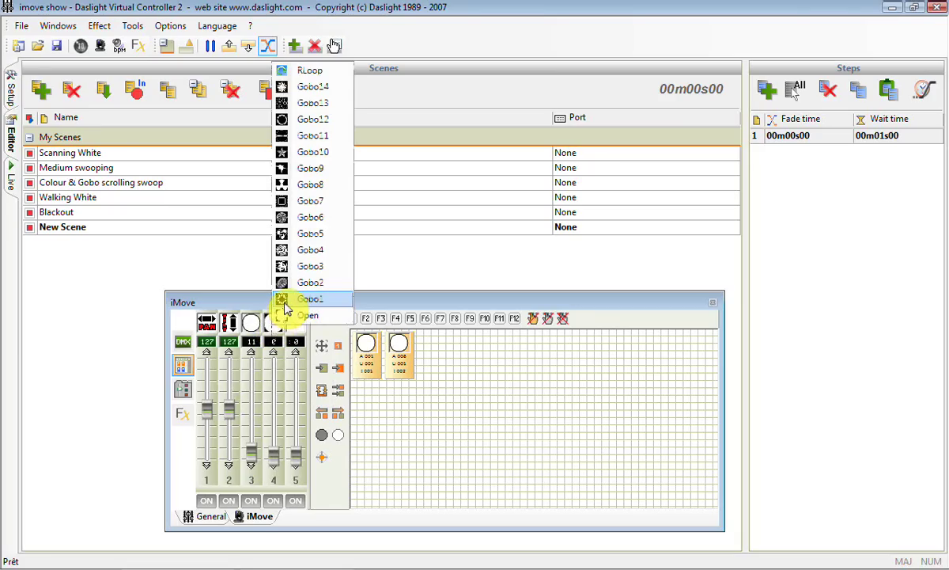
{"action": "left_click", "coordinate": [286, 299]}
{"action": "left_click", "coordinate": [274, 324]}
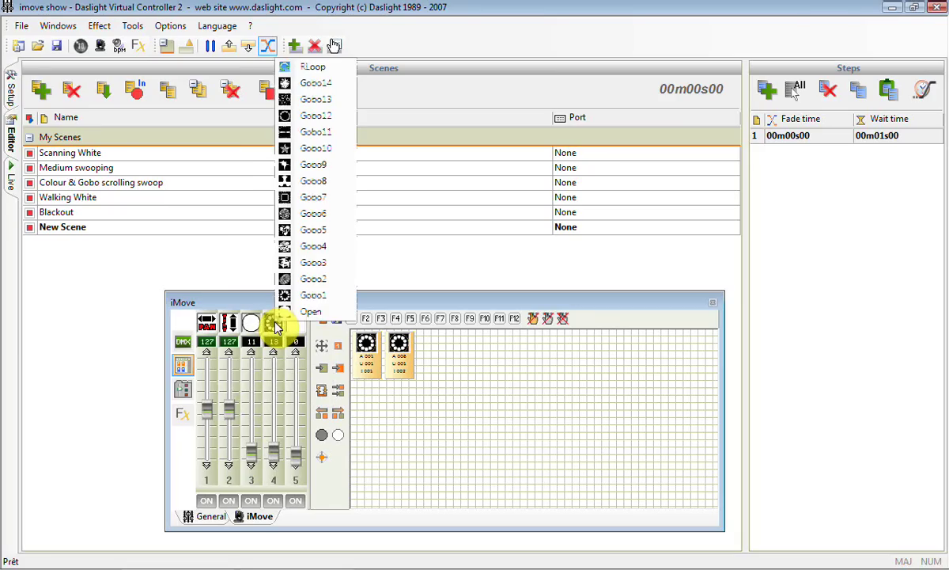
{"action": "left_click", "coordinate": [284, 219]}
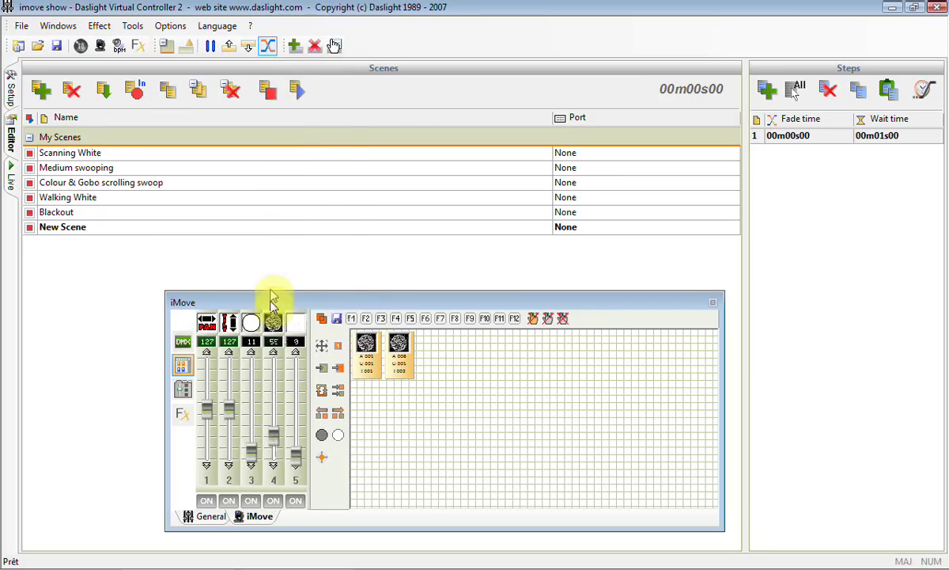
{"action": "left_click", "coordinate": [274, 324]}
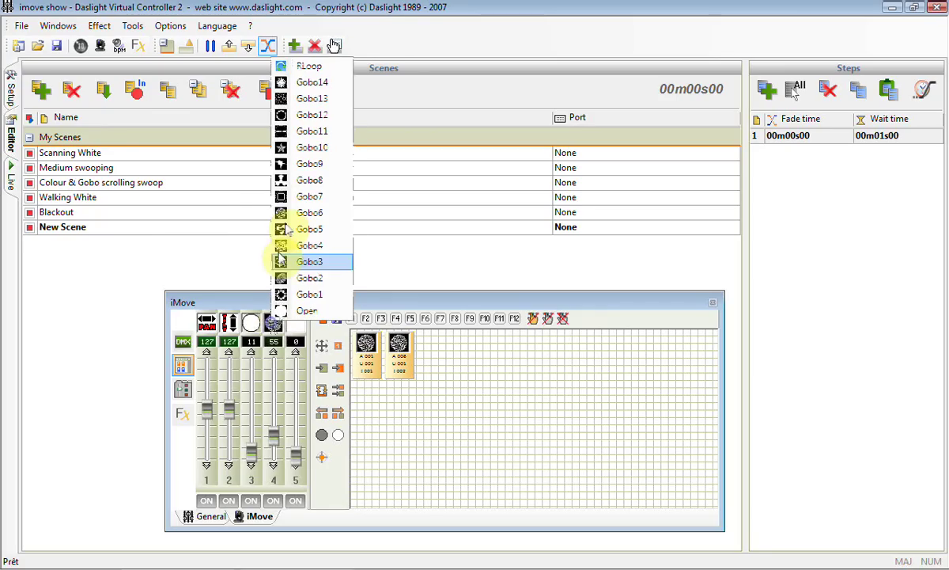
{"action": "left_click", "coordinate": [278, 116]}
{"action": "mouse_move", "coordinate": [274, 420]}
{"action": "left_mouse_down"}
{"action": "mouse_move", "coordinate": [278, 398]}
{"action": "mouse_move", "coordinate": [272, 431]}
{"action": "mouse_move", "coordinate": [281, 435]}
{"action": "left_mouse_up"}
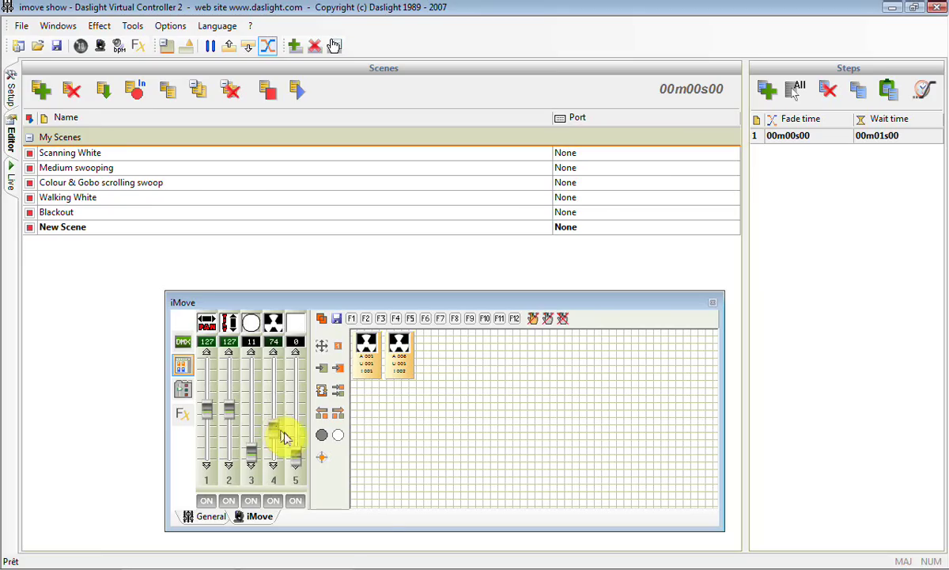
Step: Try Light Blue and Light Green on the channel 5 colour wheel, and set its level to 96 for orange
{"action": "left_click", "coordinate": [299, 331]}
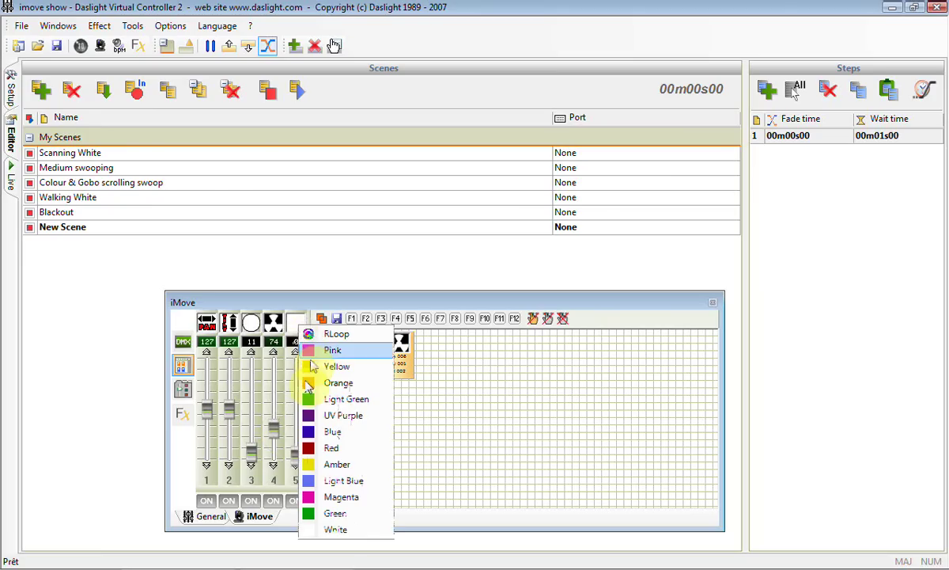
{"action": "left_click", "coordinate": [309, 481]}
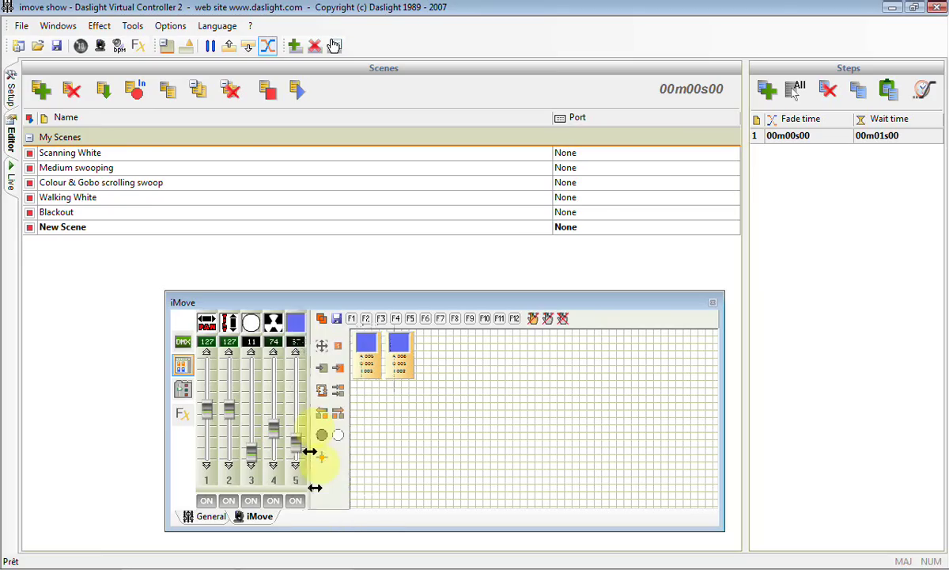
{"action": "left_click", "coordinate": [298, 323]}
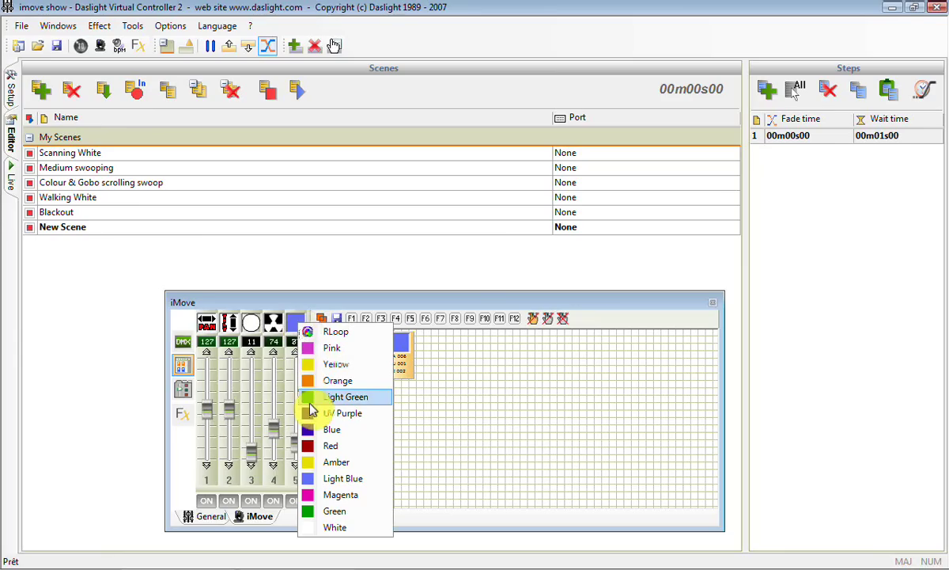
{"action": "left_click", "coordinate": [307, 396]}
{"action": "mouse_move", "coordinate": [297, 431]}
{"action": "left_mouse_down"}
{"action": "mouse_move", "coordinate": [297, 413]}
{"action": "mouse_move", "coordinate": [300, 462]}
{"action": "mouse_move", "coordinate": [300, 422]}
{"action": "left_mouse_up"}
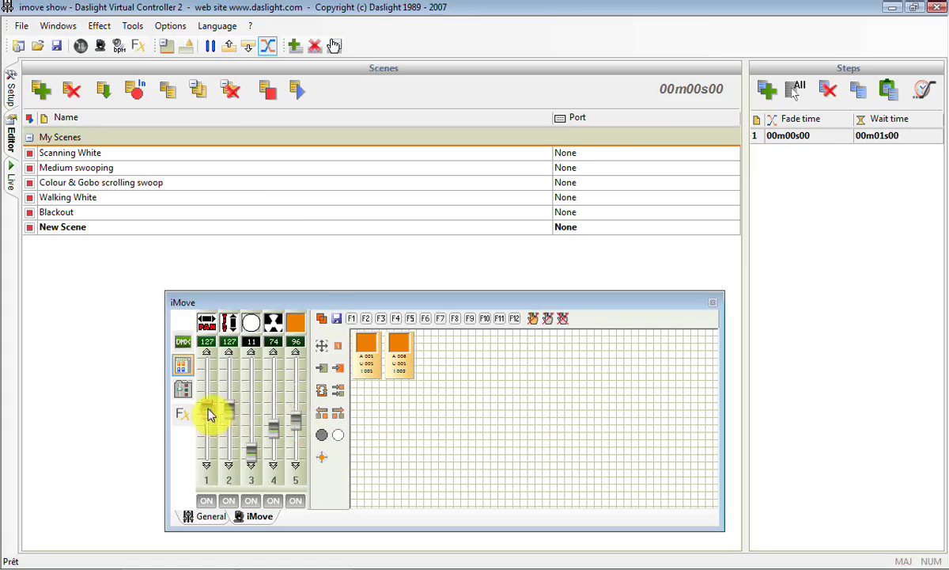
Step: Set the first step's pan to 220 and tilt to 38, and add a second step with pan at 238
{"action": "left_click_drag", "start_coordinate": [209, 410], "coordinate": [212, 372]}
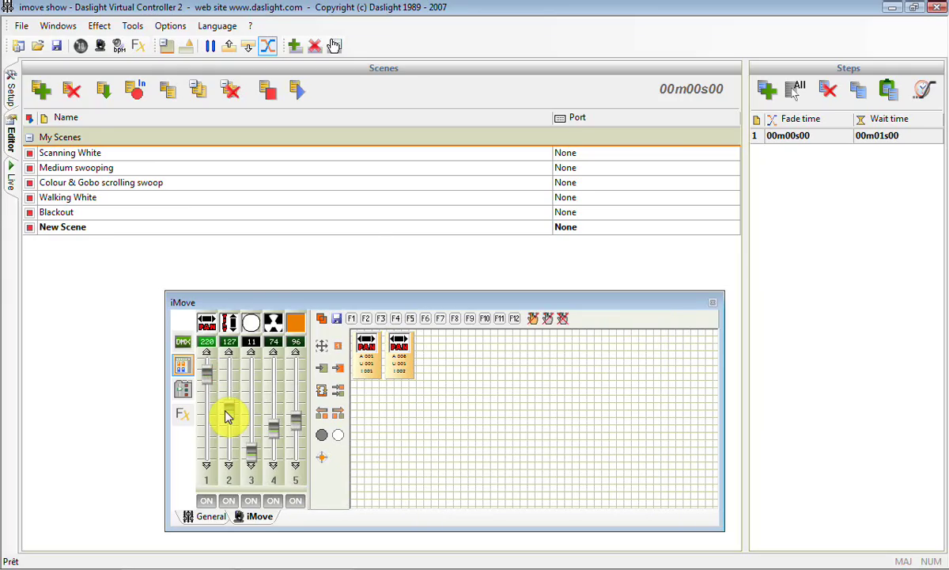
{"action": "left_click_drag", "start_coordinate": [228, 416], "coordinate": [234, 450]}
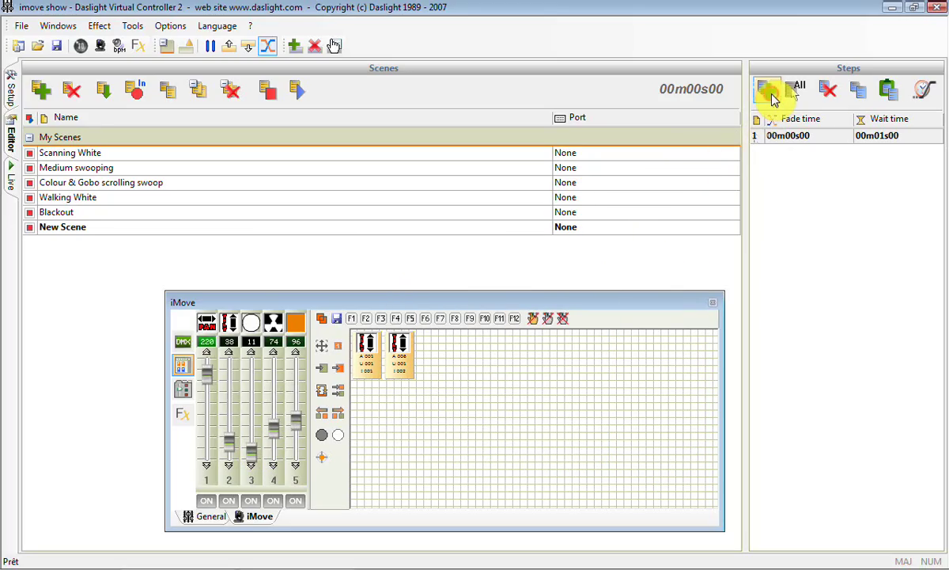
{"action": "left_click", "coordinate": [771, 93]}
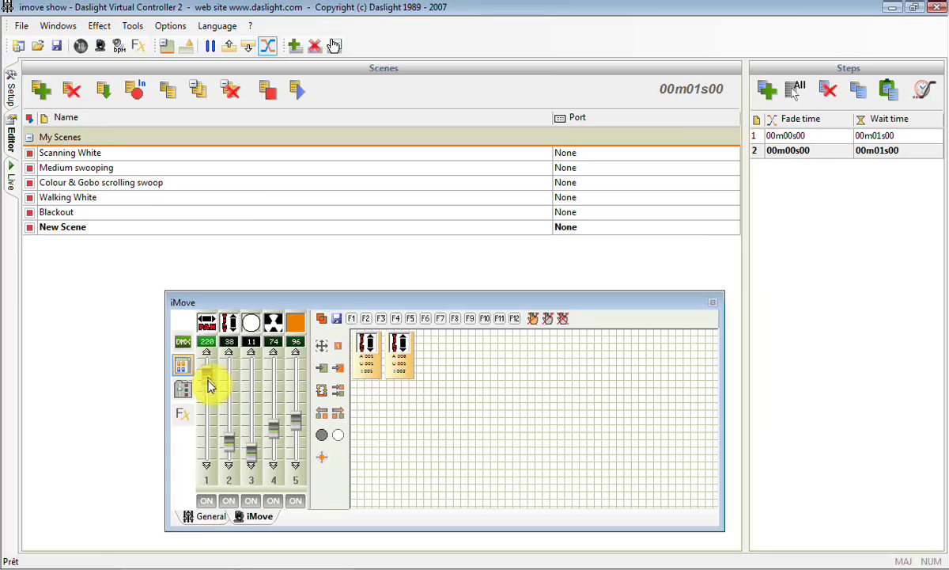
{"action": "mouse_move", "coordinate": [210, 385]}
{"action": "left_mouse_down"}
{"action": "mouse_move", "coordinate": [209, 400]}
{"action": "mouse_move", "coordinate": [206, 374]}
{"action": "left_mouse_up"}
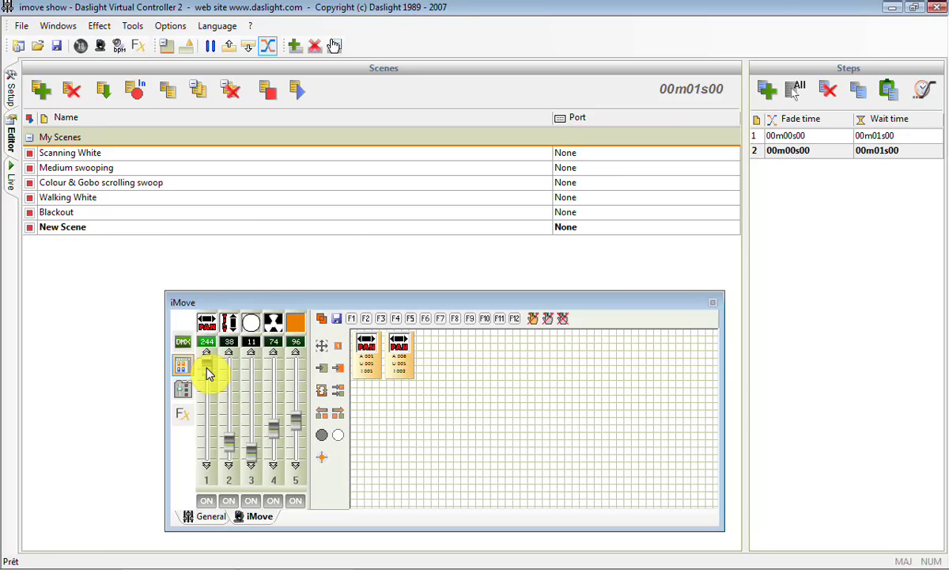
{"action": "left_click_drag", "start_coordinate": [206, 374], "coordinate": [208, 375]}
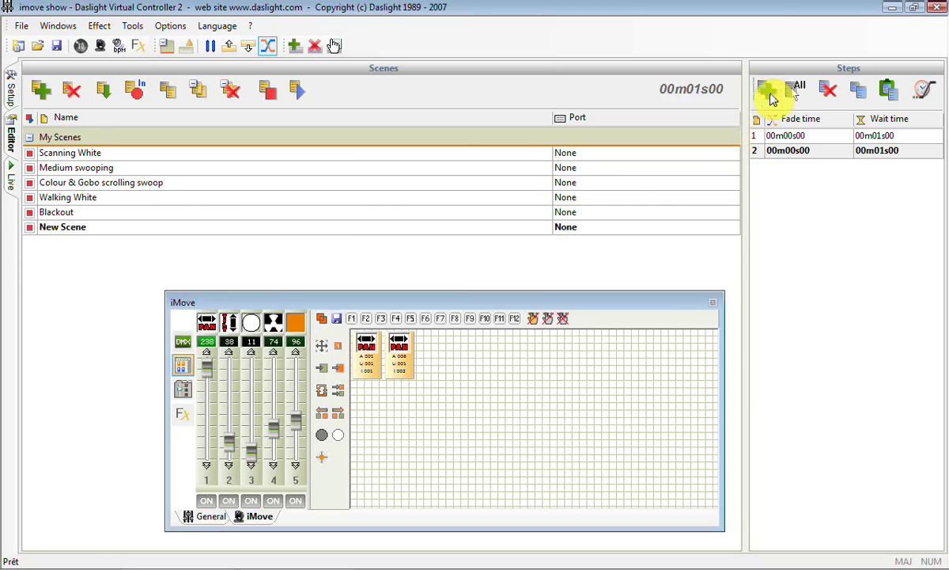
Step: Add a third step with pan at 186 and a fourth step with tilt at 214
{"action": "left_click", "coordinate": [770, 94]}
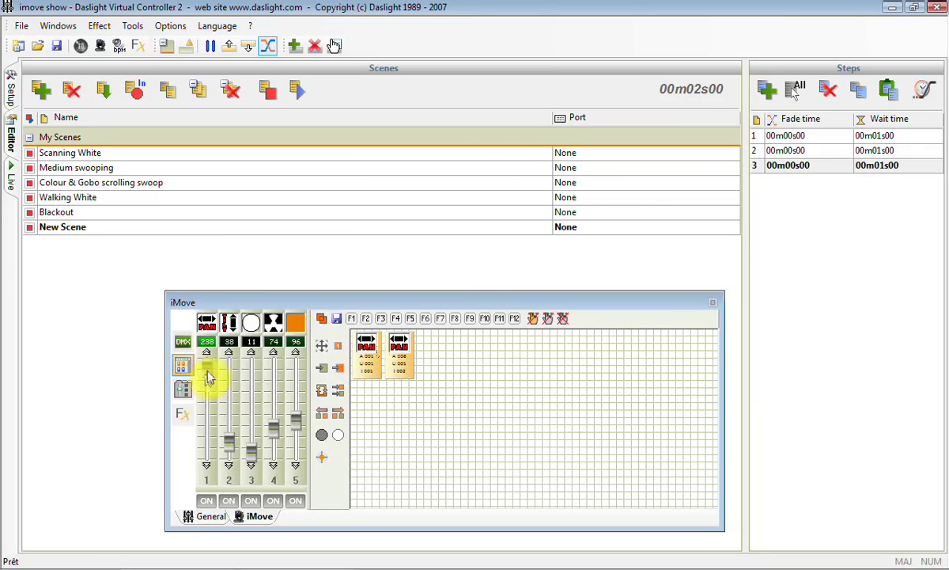
{"action": "left_click_drag", "start_coordinate": [209, 377], "coordinate": [205, 385]}
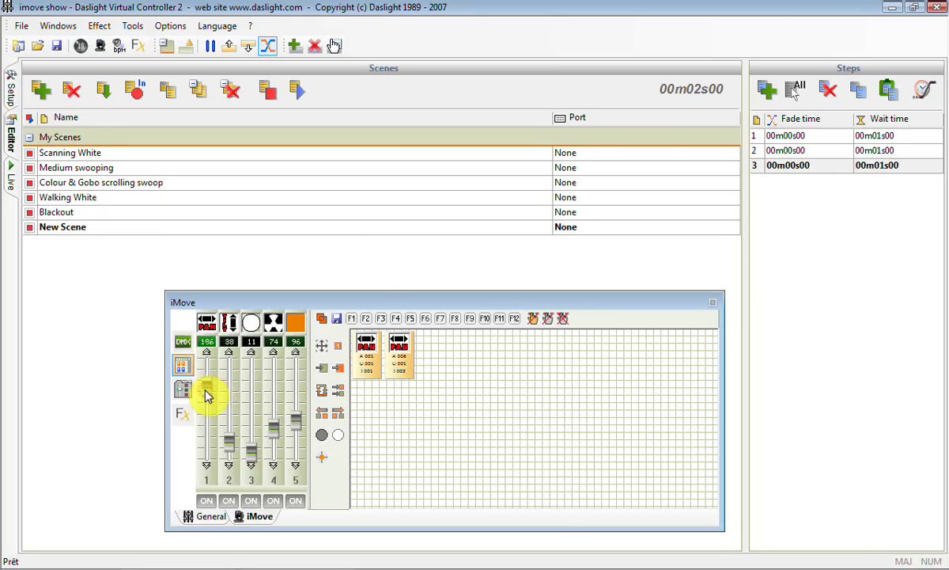
{"action": "left_click", "coordinate": [767, 95]}
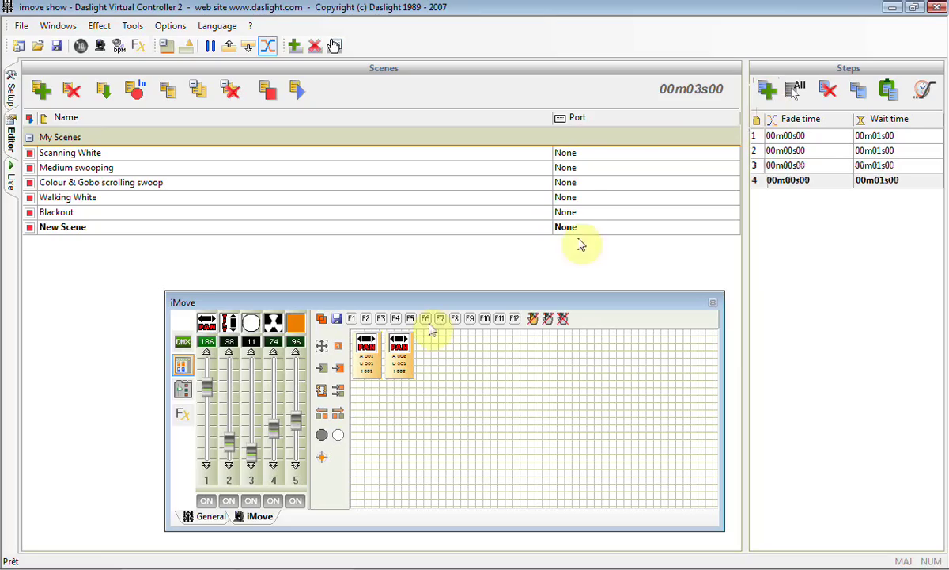
{"action": "left_click_drag", "start_coordinate": [228, 443], "coordinate": [237, 382]}
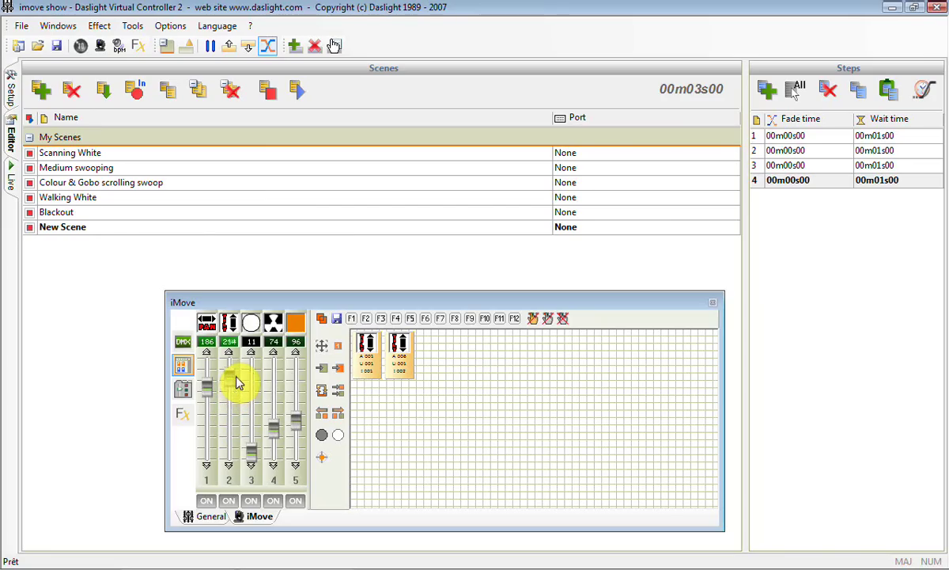
Step: Add a fifth step with pan at 138 and a sixth step with tilt at 18
{"action": "left_click", "coordinate": [768, 92]}
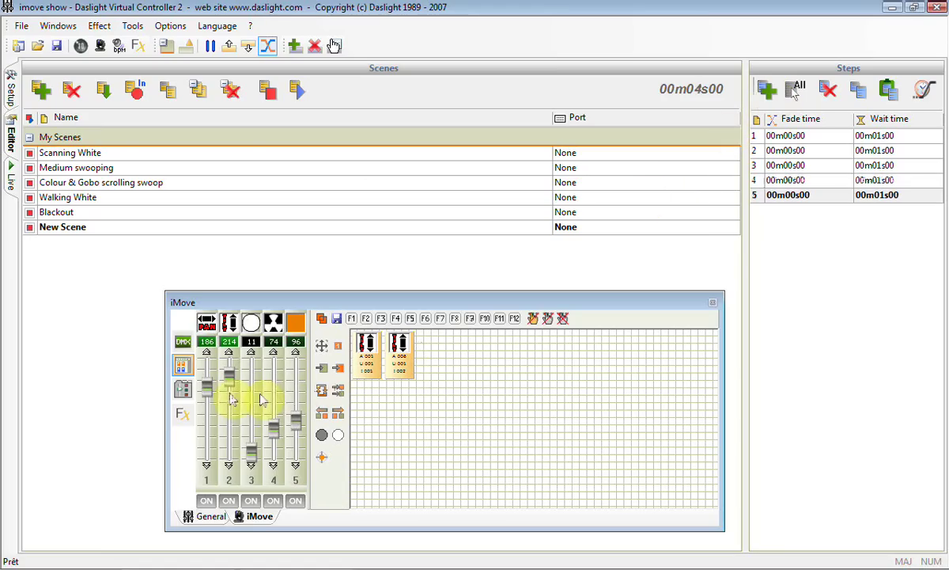
{"action": "left_click_drag", "start_coordinate": [212, 387], "coordinate": [207, 404]}
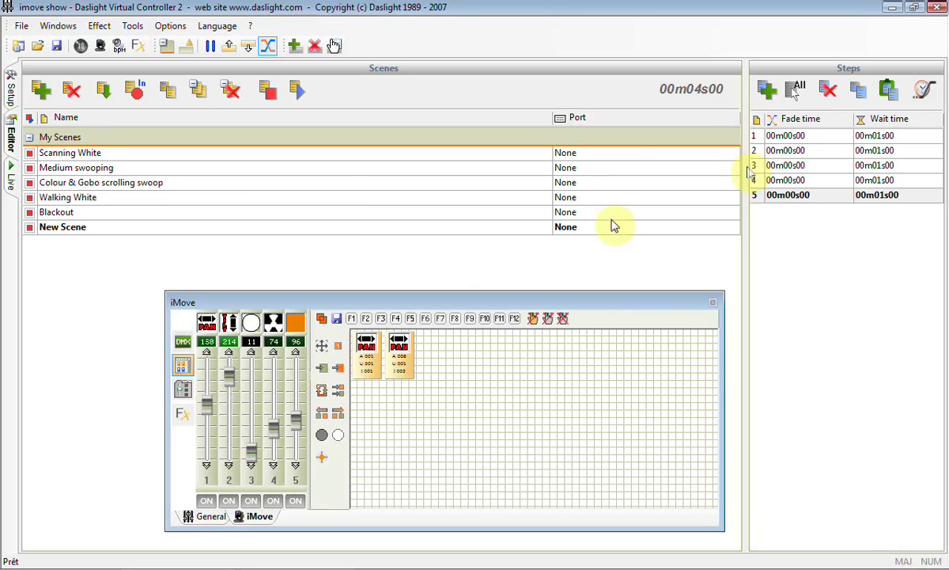
{"action": "left_click", "coordinate": [767, 90]}
{"action": "left_click_drag", "start_coordinate": [229, 377], "coordinate": [242, 457]}
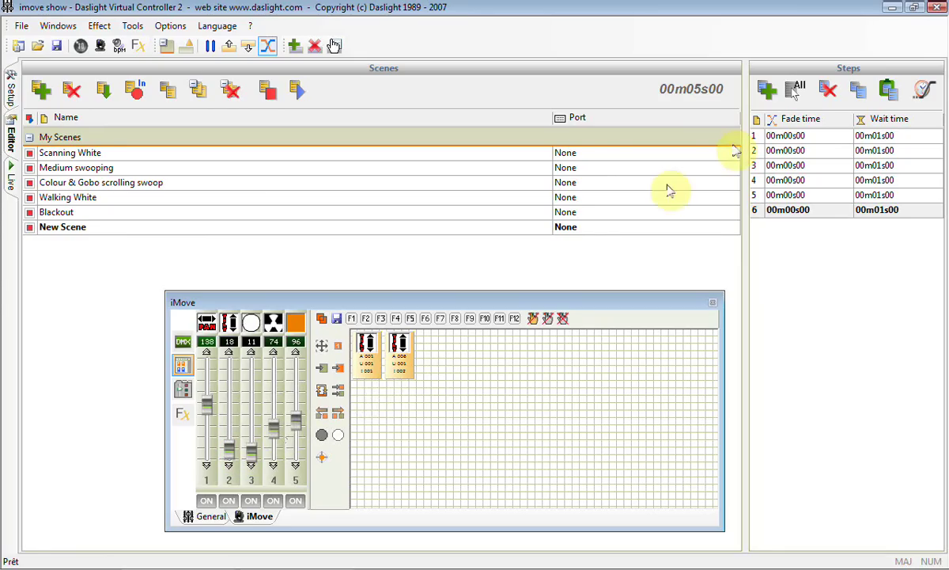
Step: Add a seventh step to the scene with the tilt channel at 134
{"action": "left_click", "coordinate": [767, 94]}
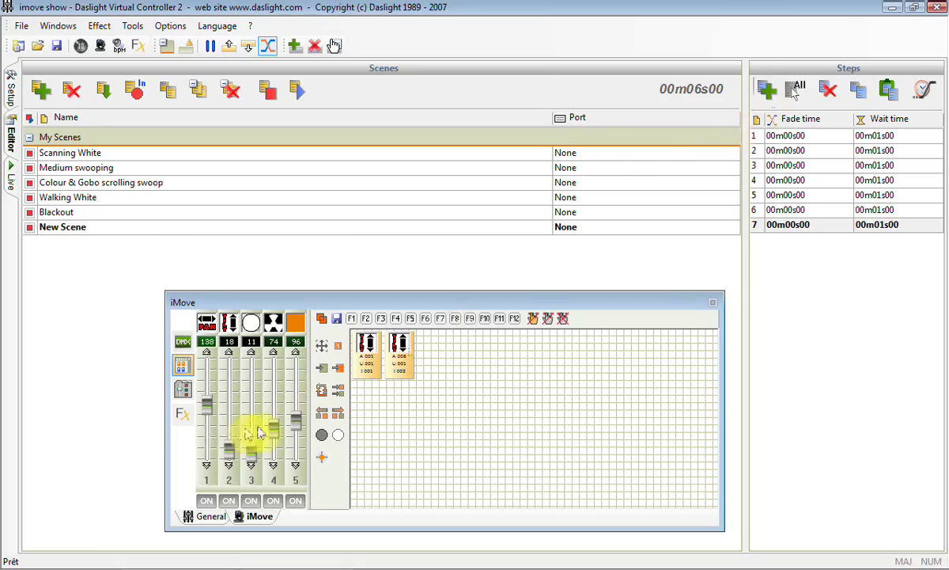
{"action": "scroll", "coordinate": [229, 451], "scroll_direction": "up", "scroll_amount": 2}
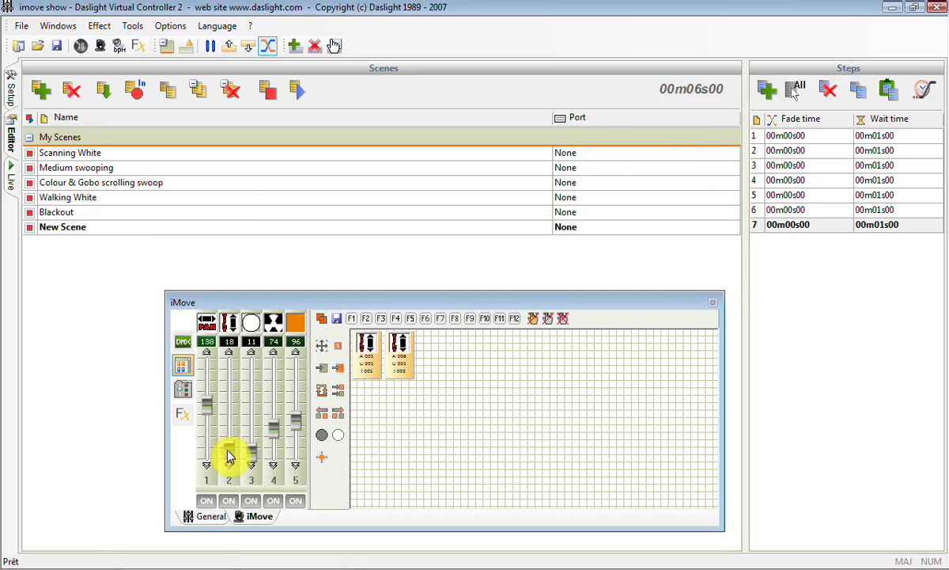
{"action": "left_click_drag", "start_coordinate": [229, 454], "coordinate": [274, 395]}
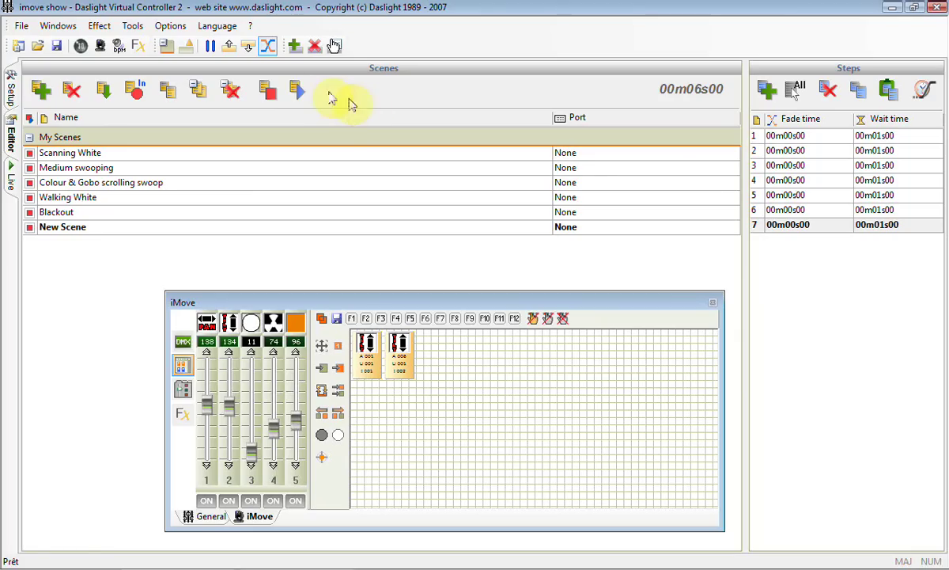
Step: Play New Scene to check the movement through its steps, and stop the playback
{"action": "left_click", "coordinate": [300, 92]}
{"action": "left_click", "coordinate": [303, 94]}
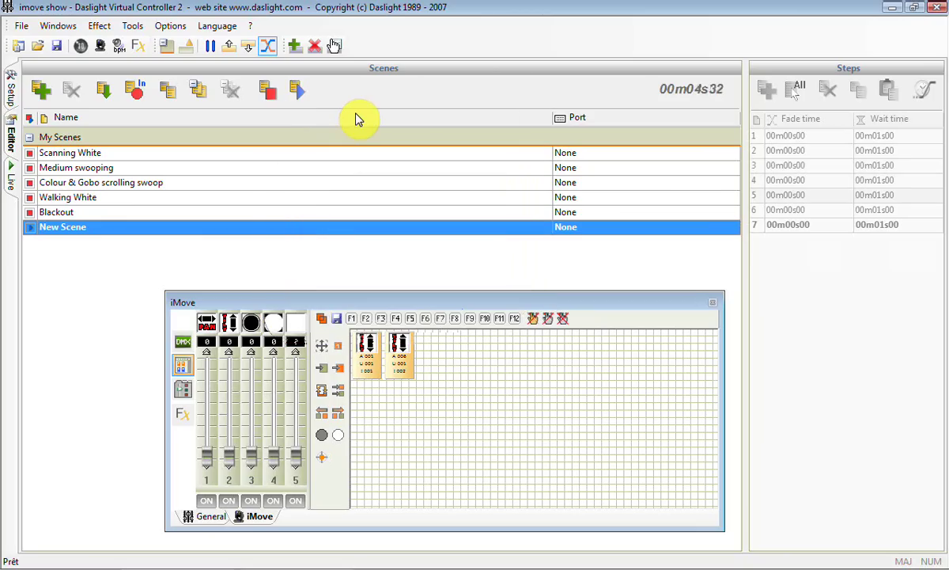
{"action": "left_click", "coordinate": [273, 95]}
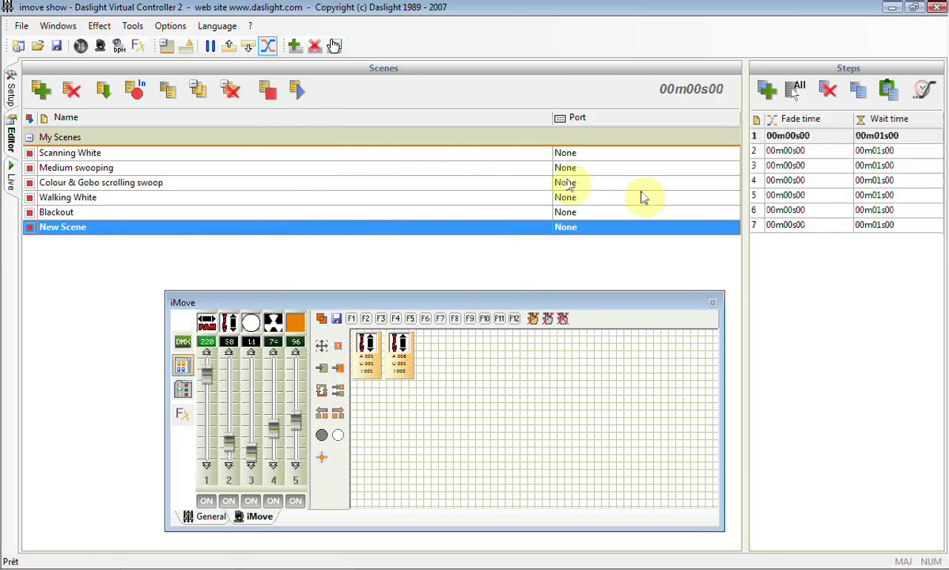
Step: Set a fade time of 4 seconds and a wait time of 2 seconds for all steps, and test-play the scene
{"action": "left_click", "coordinate": [927, 91]}
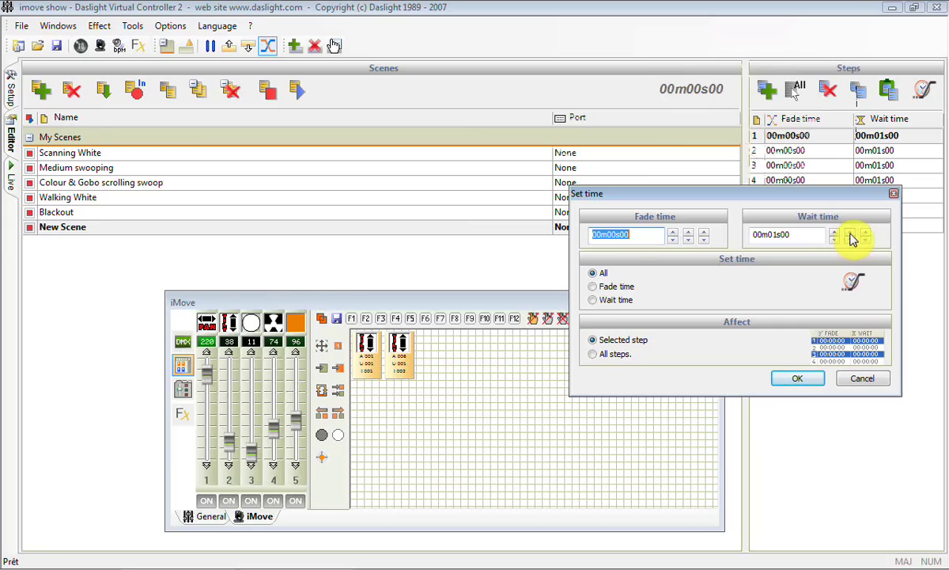
{"action": "left_click", "coordinate": [850, 236]}
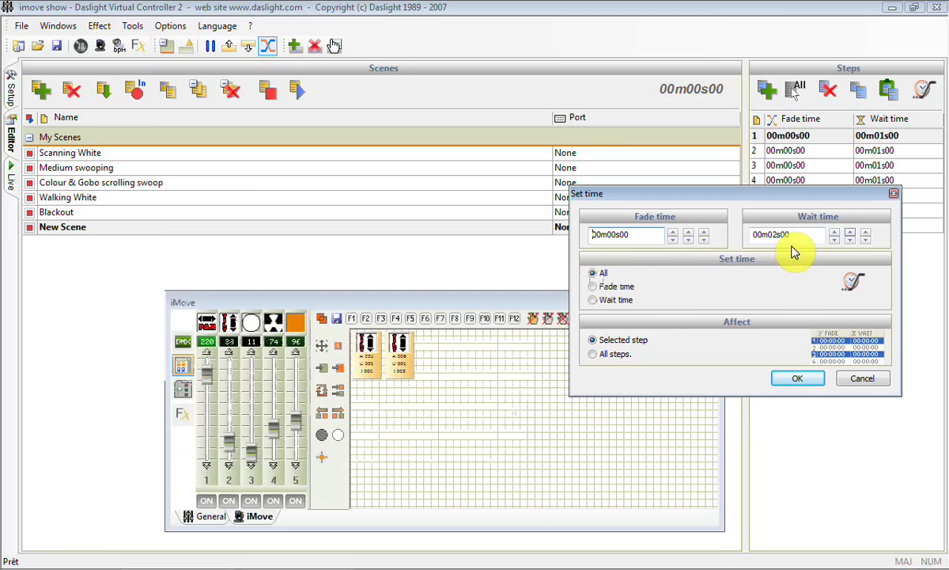
{"action": "left_click", "coordinate": [690, 236]}
{"action": "left_click", "coordinate": [690, 236]}
{"action": "left_click", "coordinate": [690, 235]}
{"action": "left_click", "coordinate": [690, 236]}
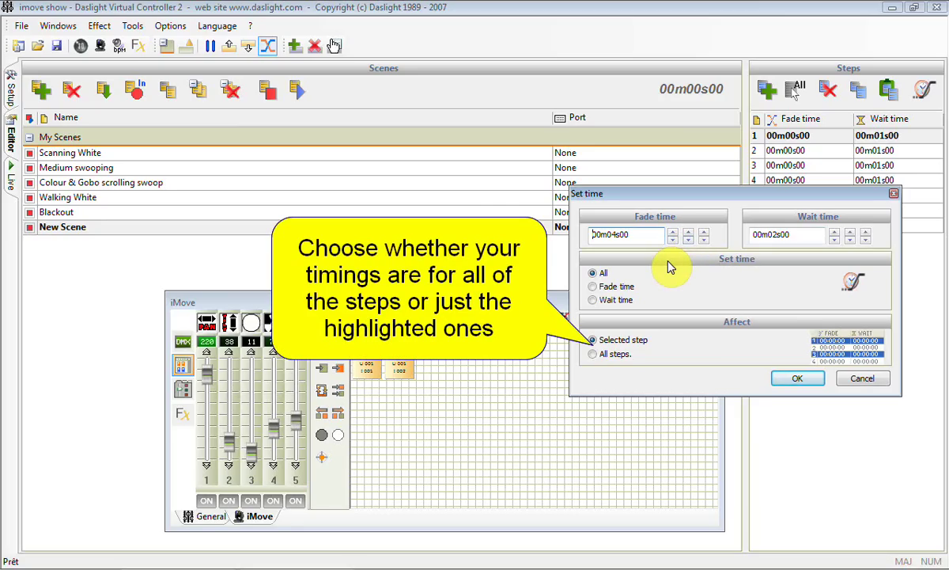
{"action": "left_click", "coordinate": [595, 356]}
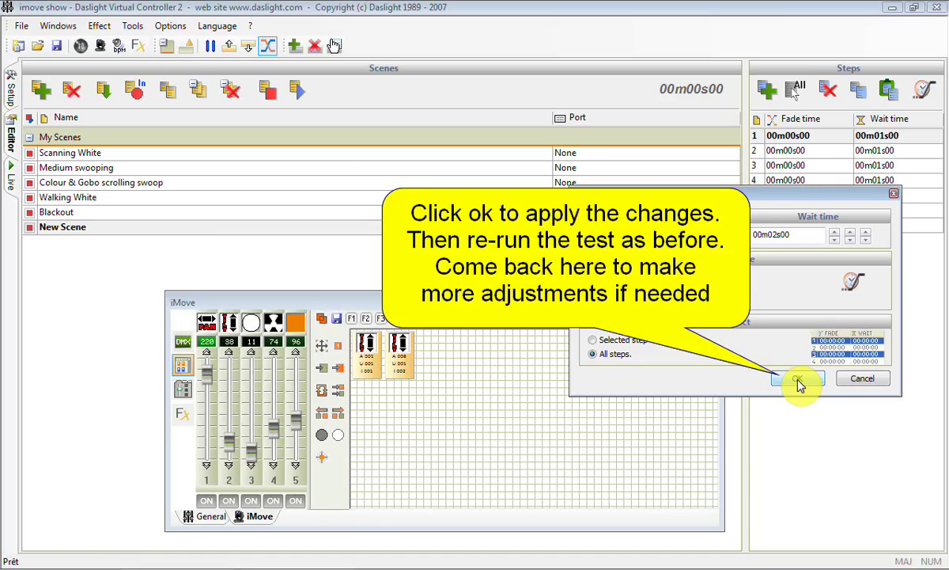
{"action": "left_click", "coordinate": [797, 380]}
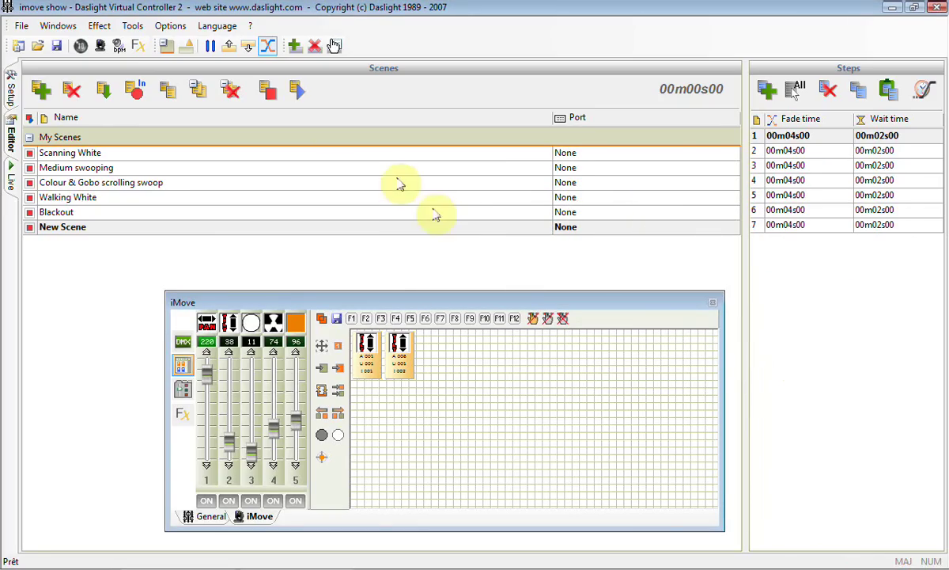
{"action": "left_click", "coordinate": [298, 93]}
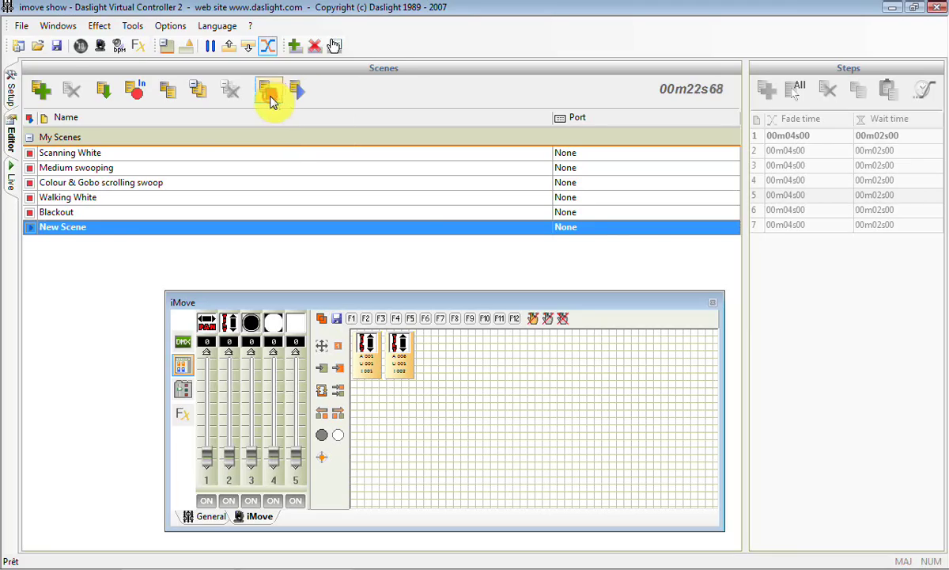
{"action": "left_click", "coordinate": [269, 92]}
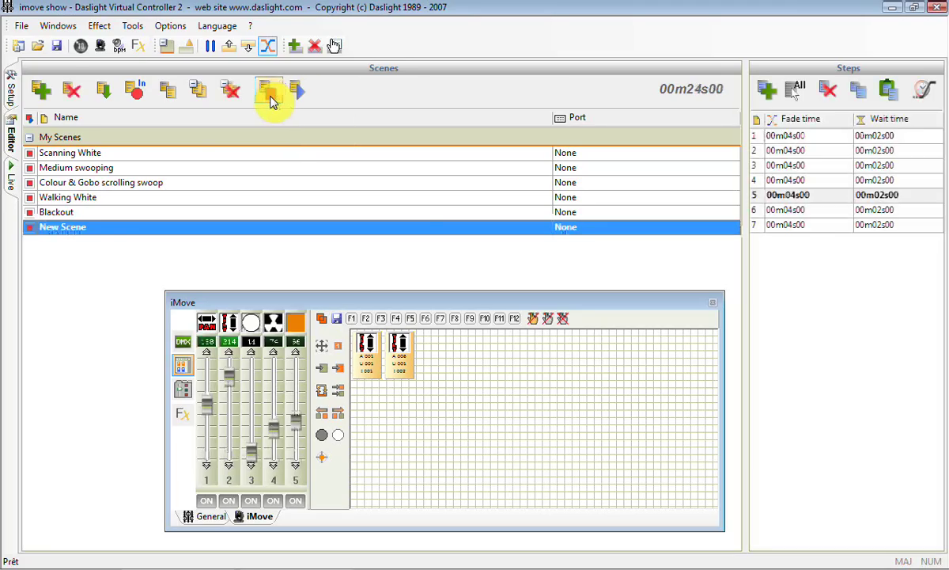
Step: Shorten the fade time to 2 seconds for all steps, and play the scene again as a check
{"action": "left_click", "coordinate": [927, 90]}
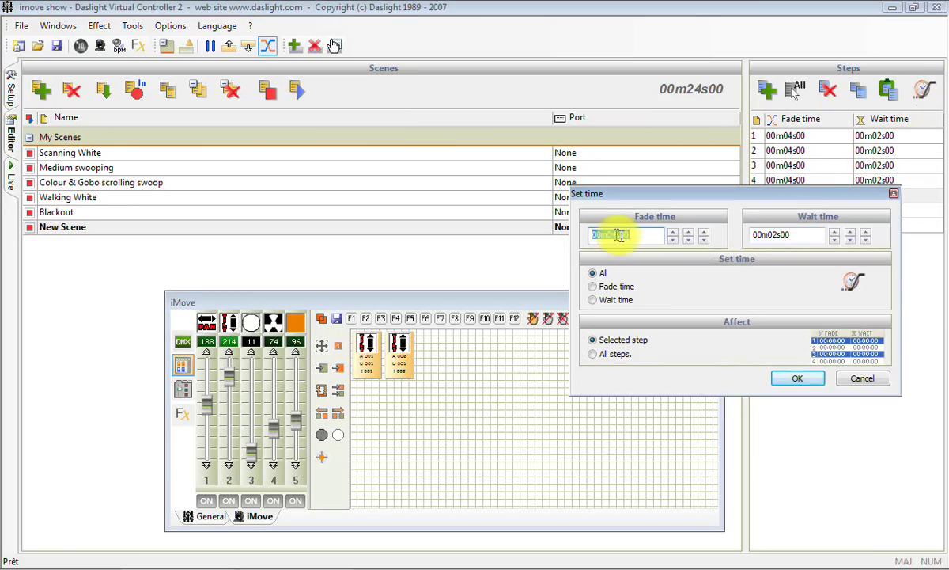
{"action": "left_click", "coordinate": [689, 240]}
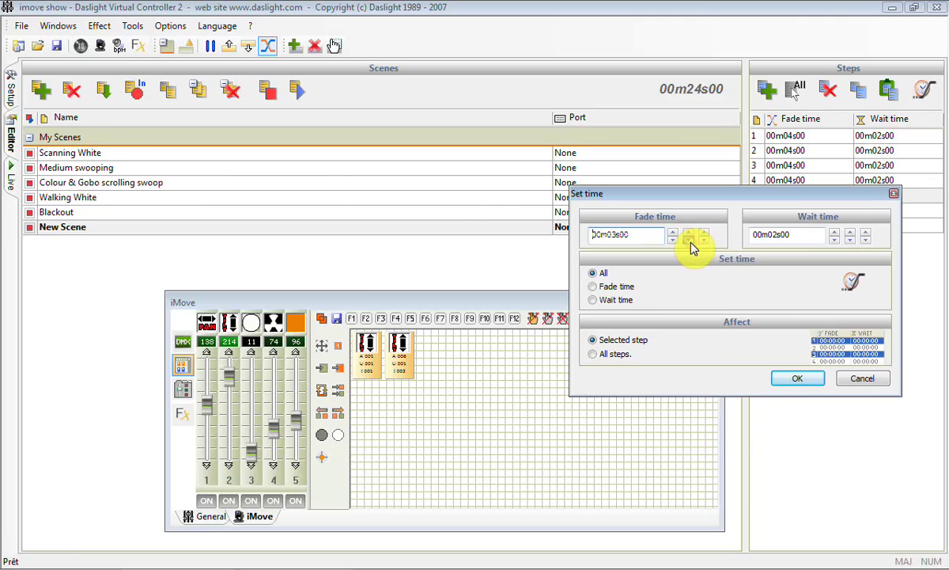
{"action": "left_click", "coordinate": [689, 240]}
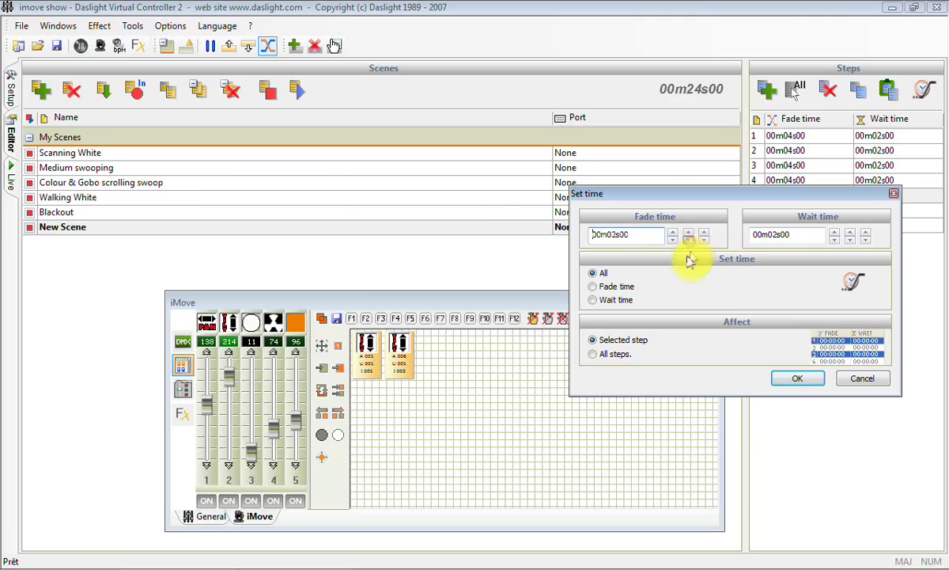
{"action": "left_click", "coordinate": [594, 356]}
{"action": "left_click", "coordinate": [801, 383]}
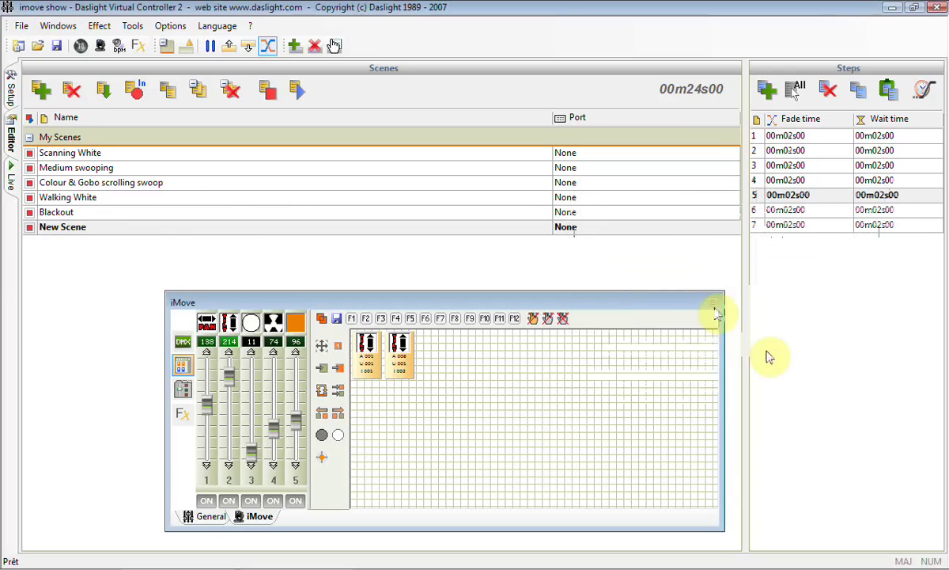
{"action": "left_click", "coordinate": [297, 91]}
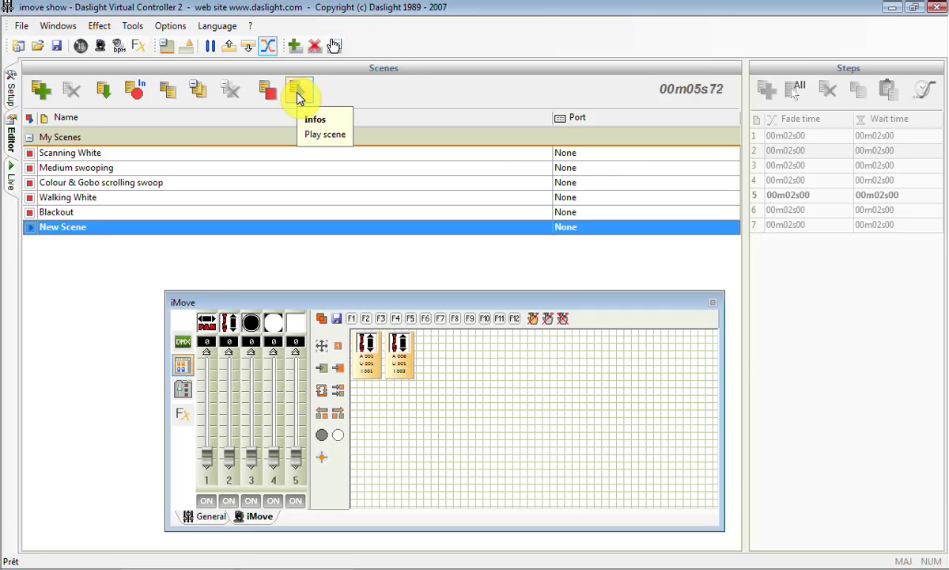
{"action": "left_click", "coordinate": [275, 96]}
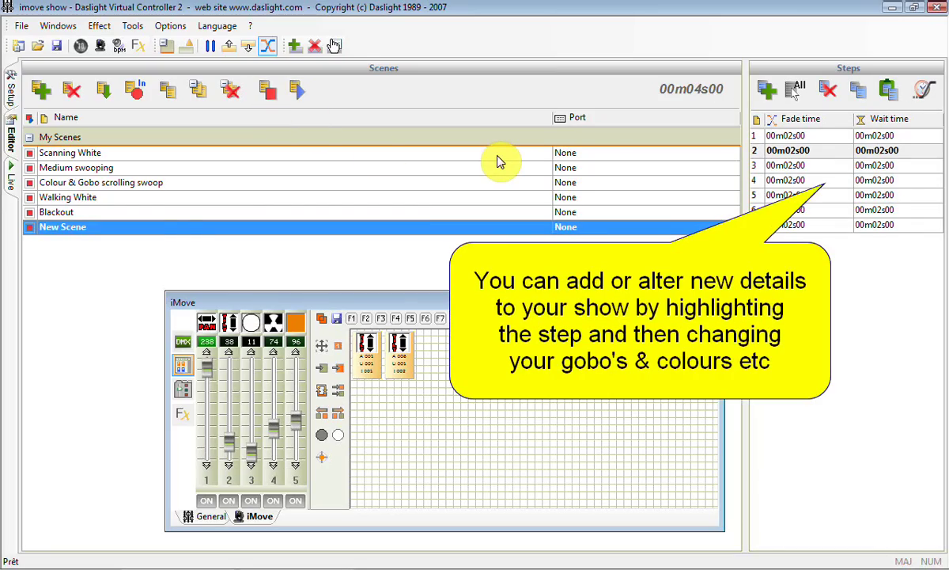
Step: Change the gobo on channel 4 of the second step to Gobo7, and select the third step
{"action": "left_click", "coordinate": [799, 137]}
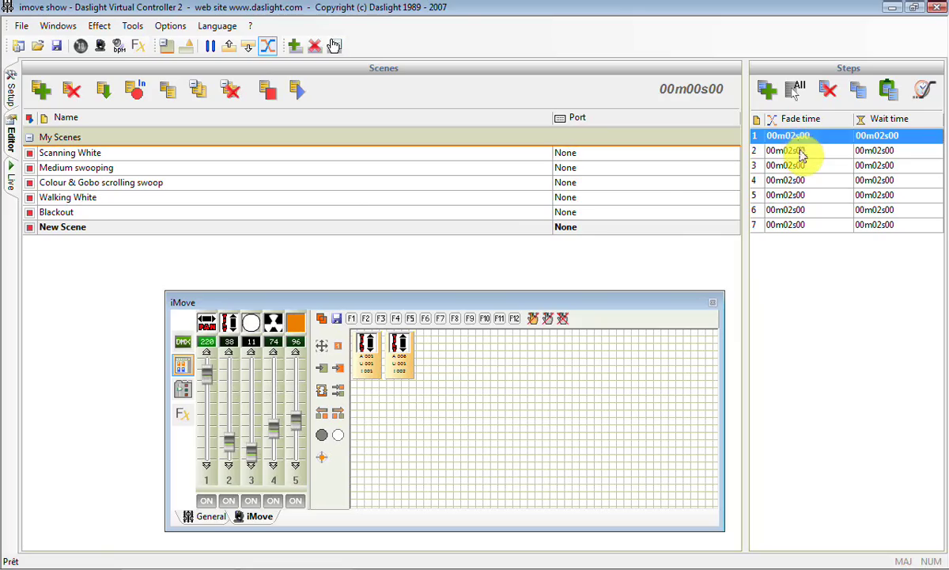
{"action": "left_click", "coordinate": [803, 152]}
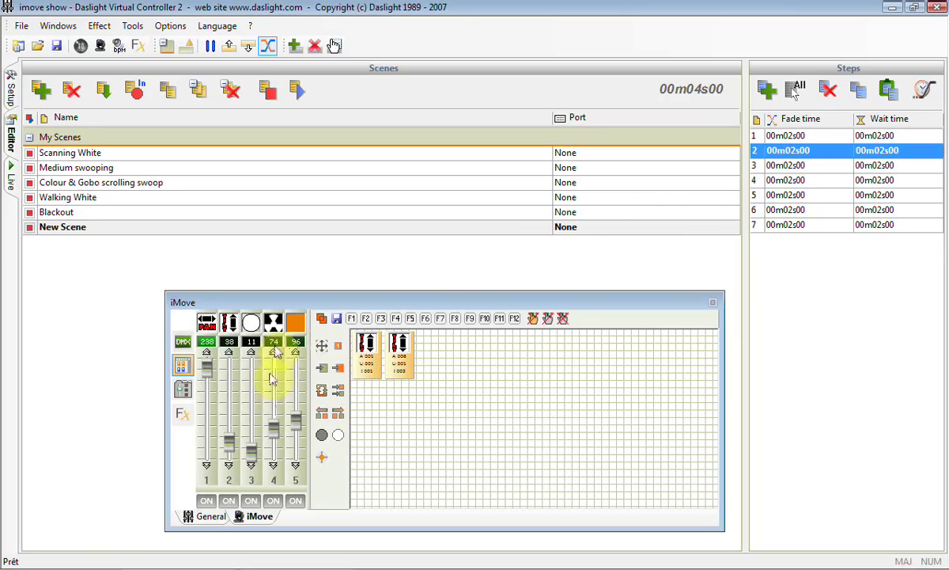
{"action": "left_click", "coordinate": [276, 327]}
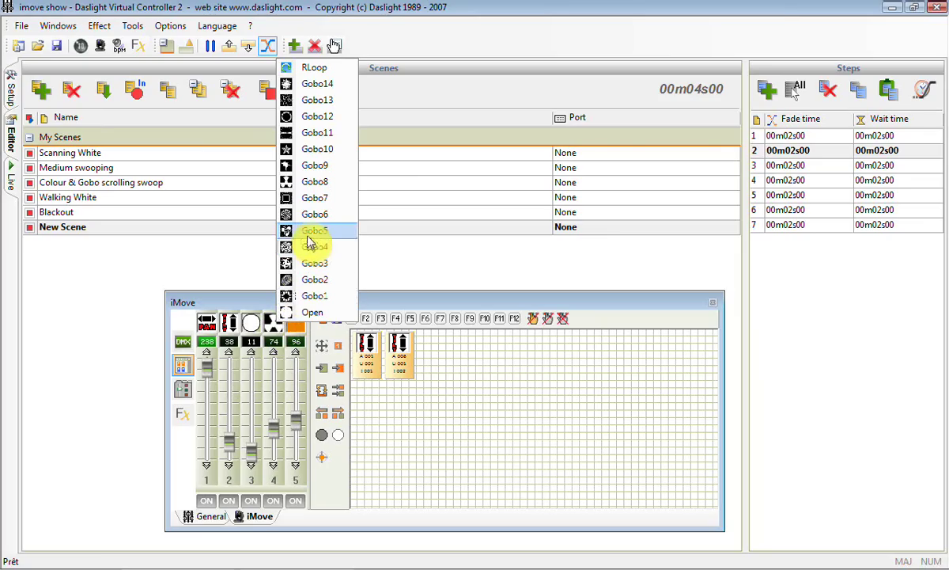
{"action": "left_click", "coordinate": [310, 203]}
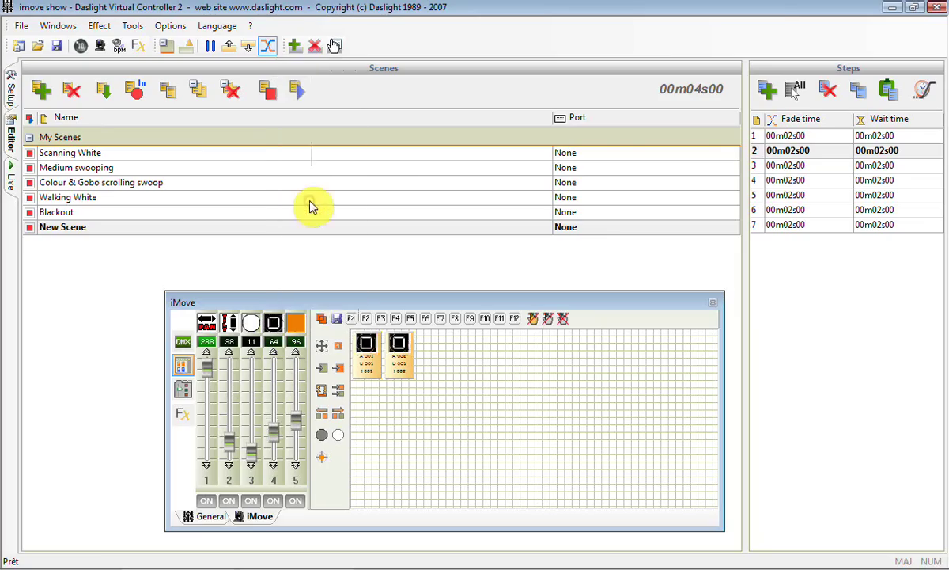
{"action": "left_click", "coordinate": [776, 173]}
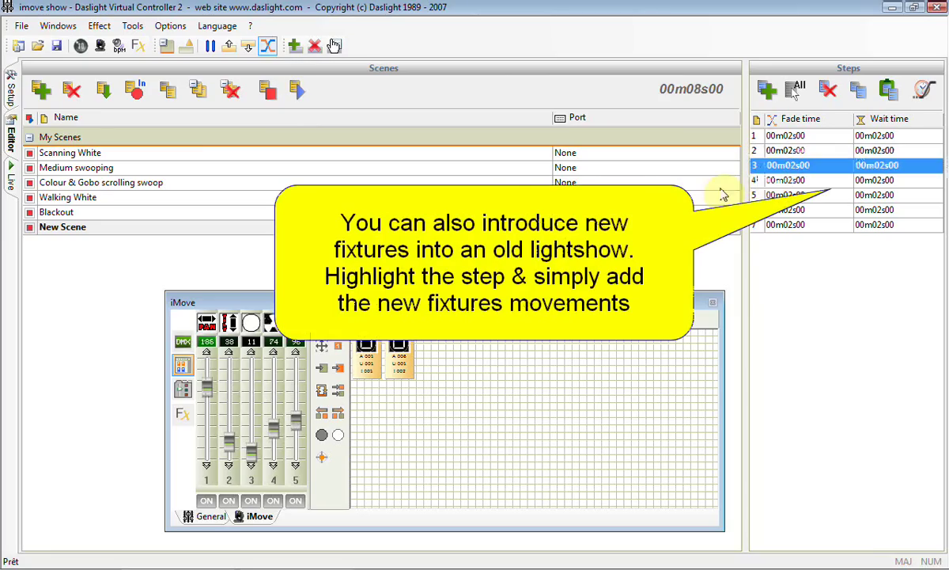
Step: Set the gobo channel 4 of the third step to 82 for the star-shaped gobo, and select the fourth step
{"action": "left_click", "coordinate": [277, 437]}
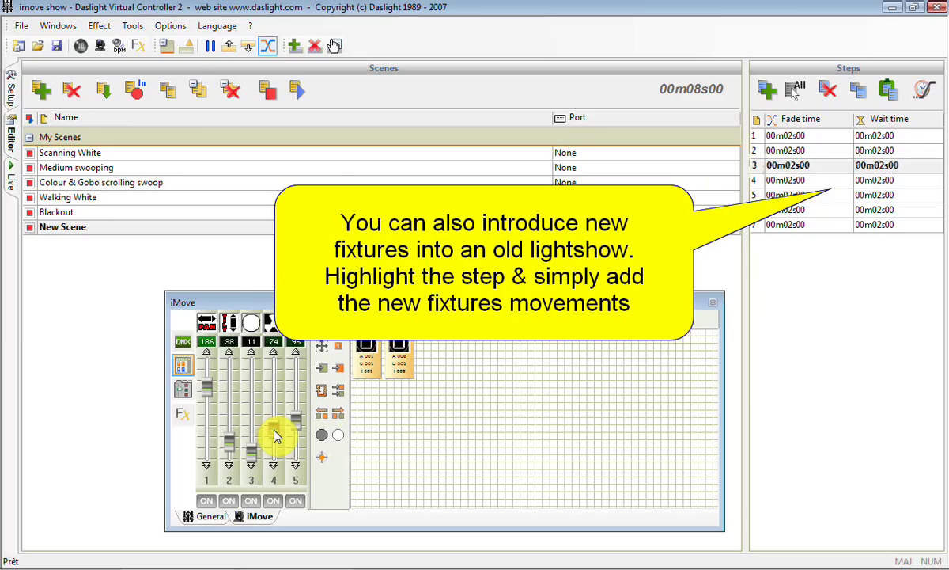
{"action": "mouse_move", "coordinate": [277, 434]}
{"action": "left_mouse_down"}
{"action": "mouse_move", "coordinate": [278, 413]}
{"action": "mouse_move", "coordinate": [276, 440]}
{"action": "mouse_move", "coordinate": [277, 432]}
{"action": "left_mouse_up"}
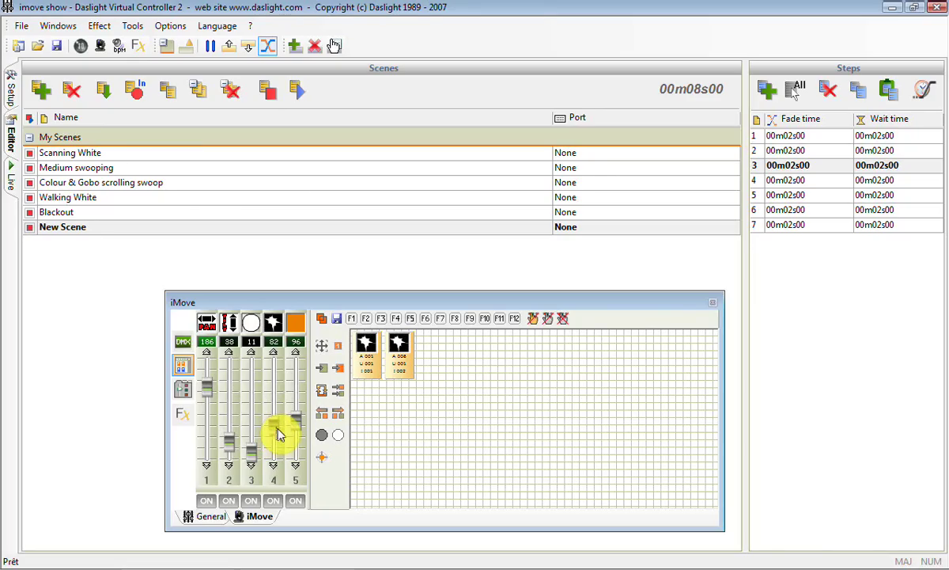
{"action": "left_click", "coordinate": [797, 182]}
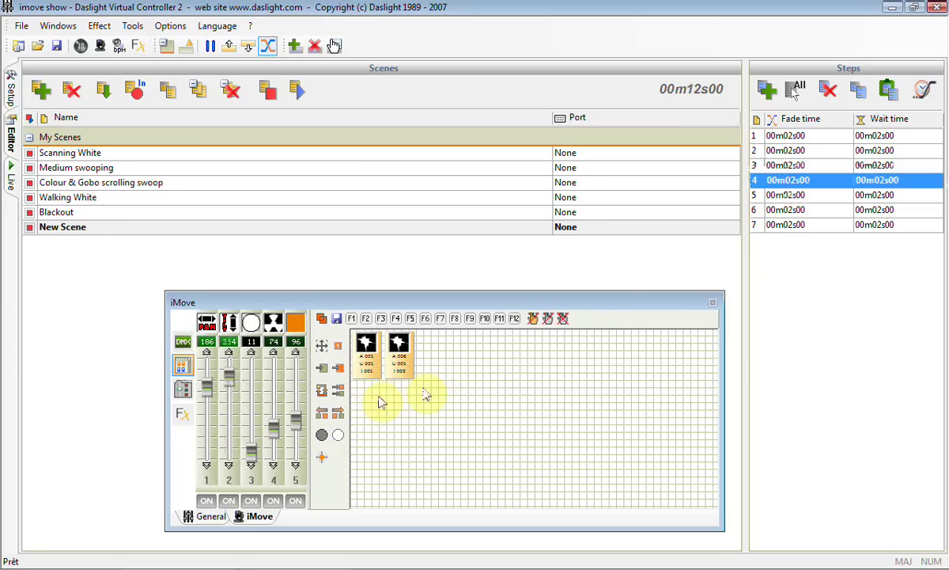
Step: Set the gobo channel 4 of the fifth step to 66 for the square-outline gobo
{"action": "left_click", "coordinate": [786, 196]}
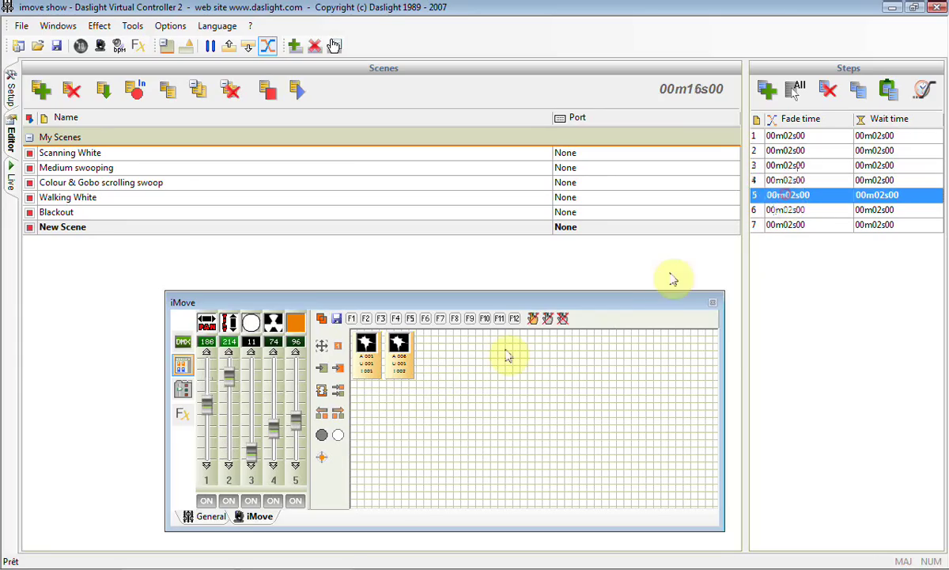
{"action": "left_click", "coordinate": [275, 434]}
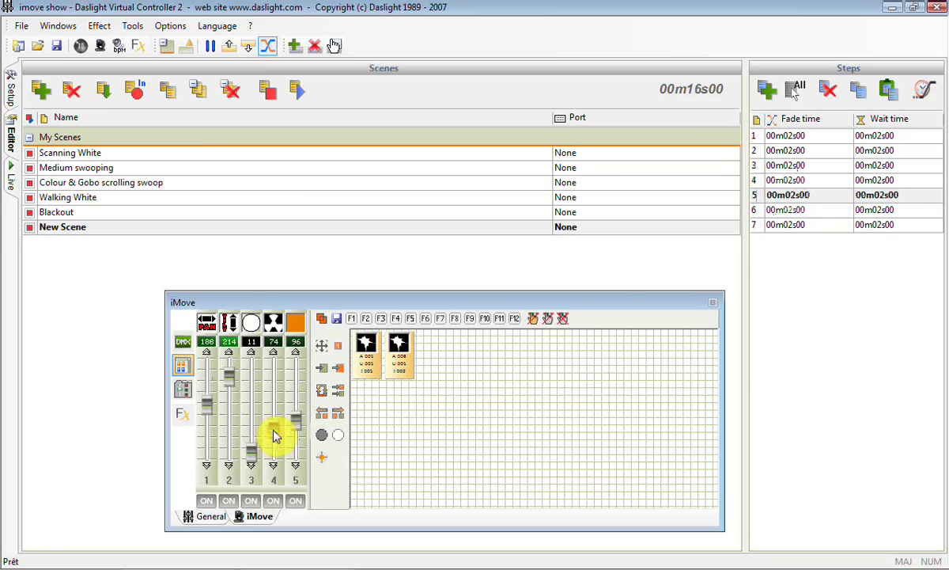
{"action": "left_click_drag", "start_coordinate": [274, 435], "coordinate": [275, 439]}
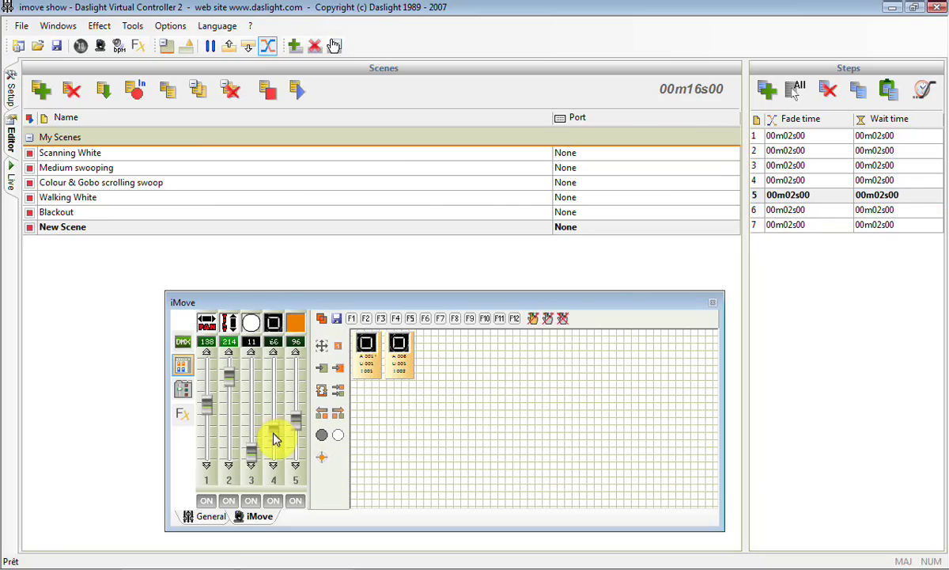
Step: Look at the sixth step, and set the gobo channel 4 of the seventh step to 78 for the star-shaped gobo
{"action": "left_click", "coordinate": [790, 210]}
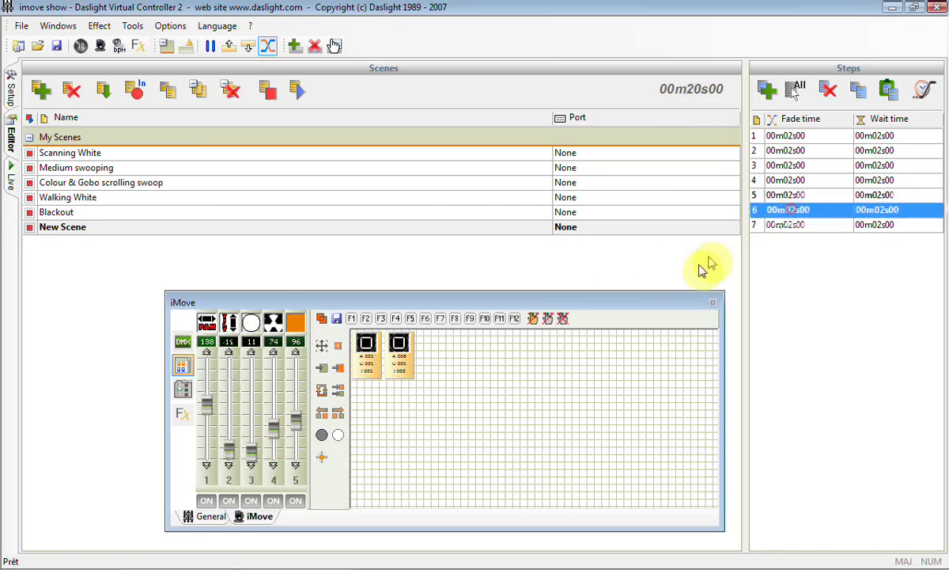
{"action": "left_click", "coordinate": [787, 225]}
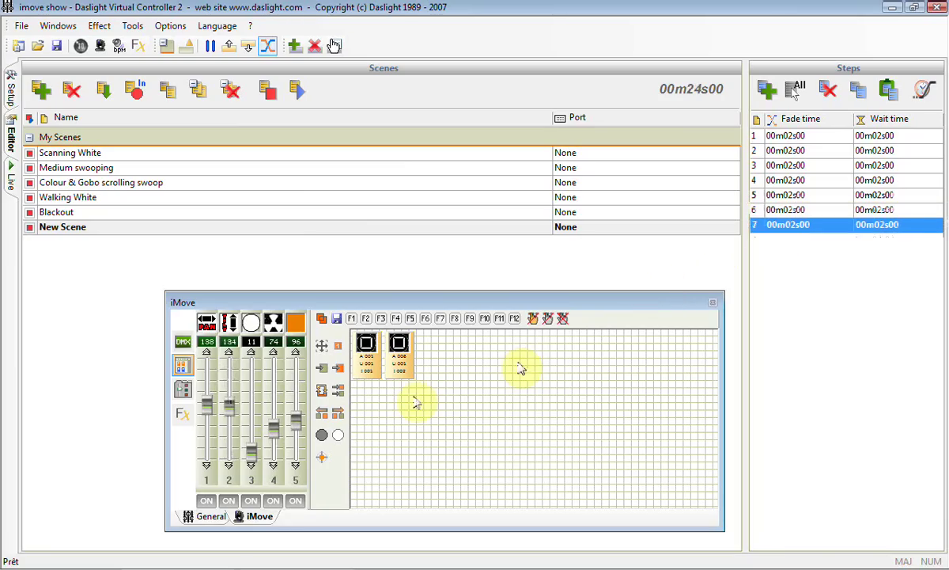
{"action": "left_click", "coordinate": [274, 432]}
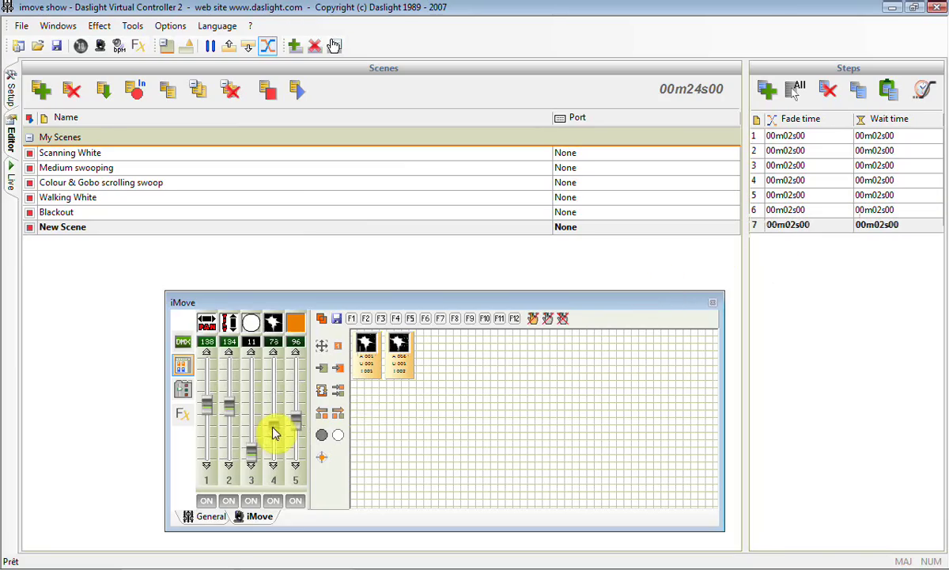
{"action": "left_click_drag", "start_coordinate": [274, 432], "coordinate": [273, 426]}
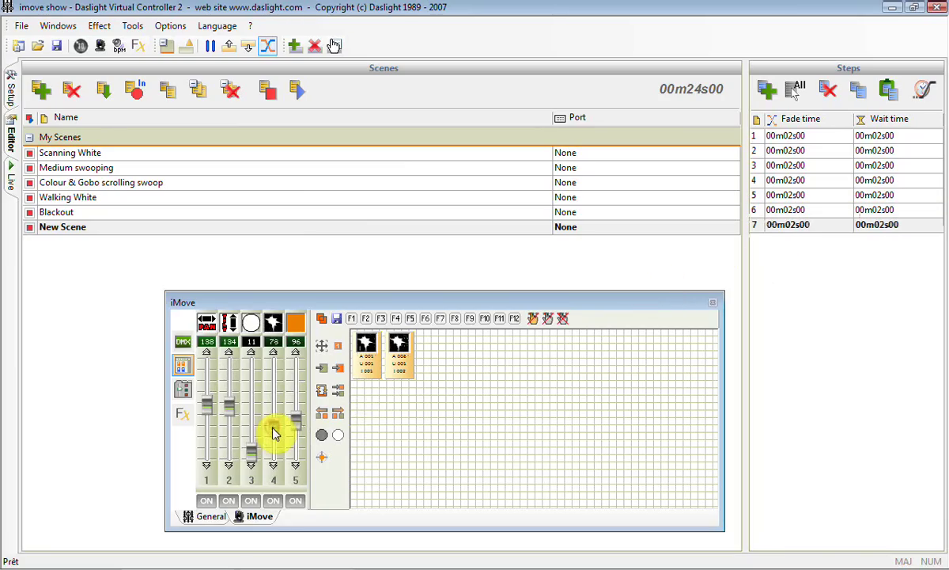
Step: Go through steps 1 to 7 one after another to check their channel values and gobos
{"action": "left_click", "coordinate": [803, 139]}
{"action": "left_click", "coordinate": [803, 152]}
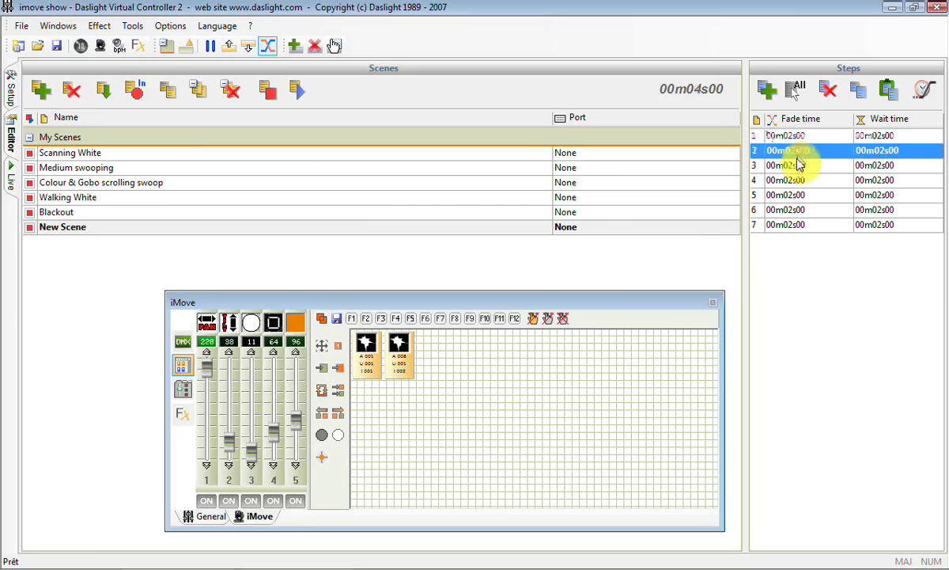
{"action": "left_click", "coordinate": [796, 168]}
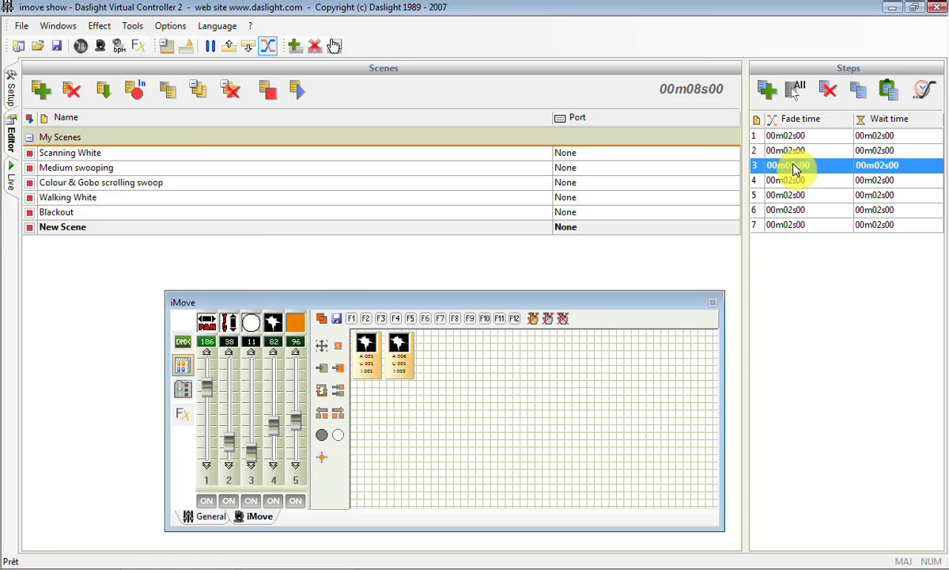
{"action": "left_click", "coordinate": [785, 180]}
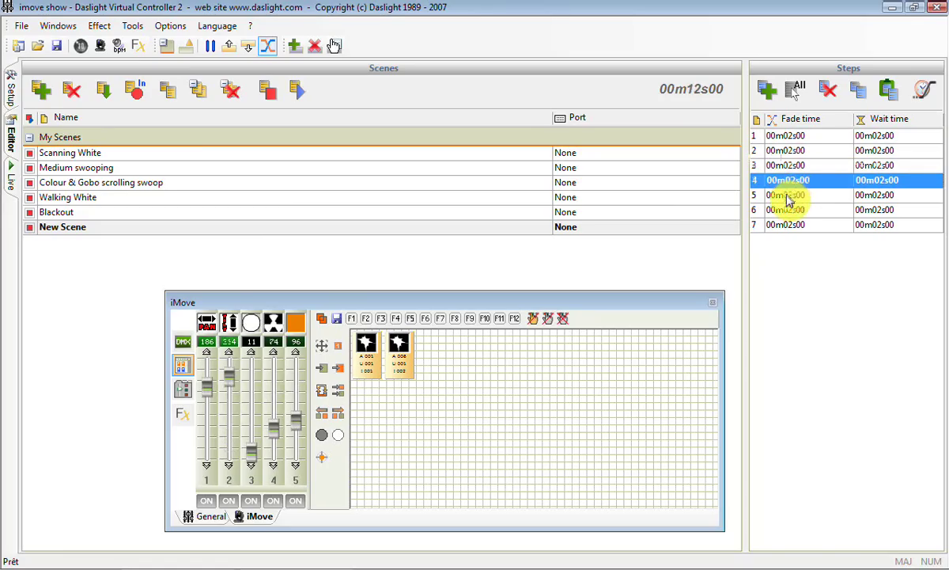
{"action": "left_click", "coordinate": [787, 197]}
{"action": "left_click", "coordinate": [784, 211]}
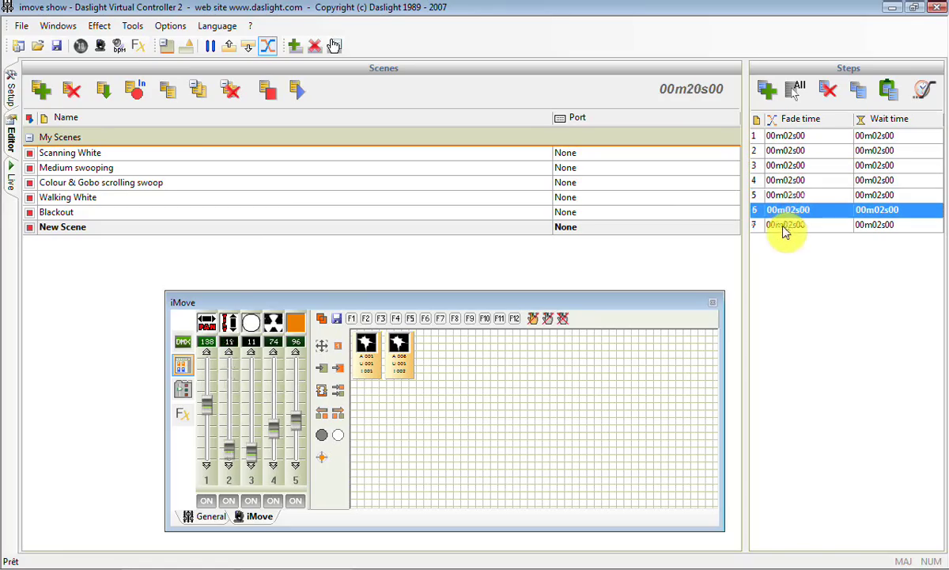
{"action": "left_click", "coordinate": [783, 226]}
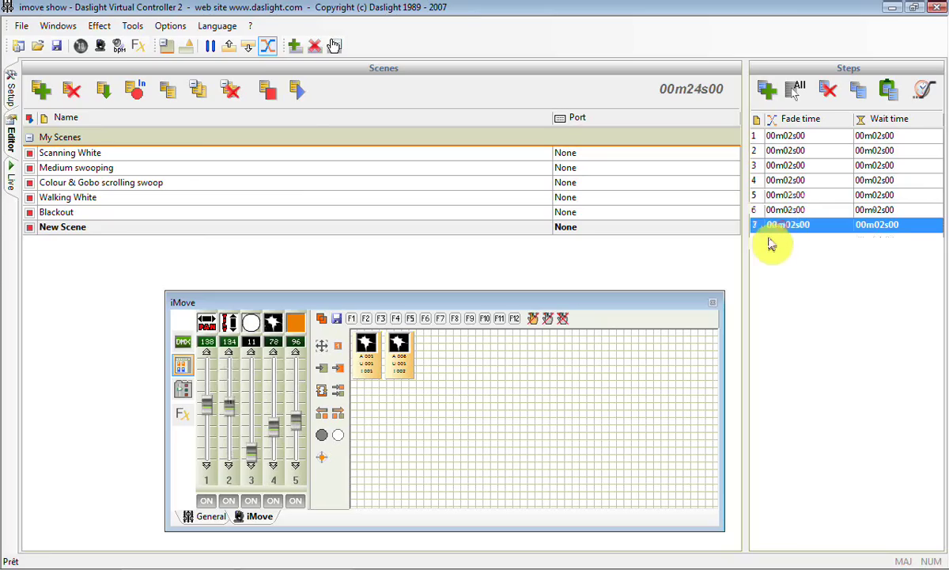
Step: Play New Scene to check the edited gobo changes, and stop the playback
{"action": "left_click", "coordinate": [303, 95]}
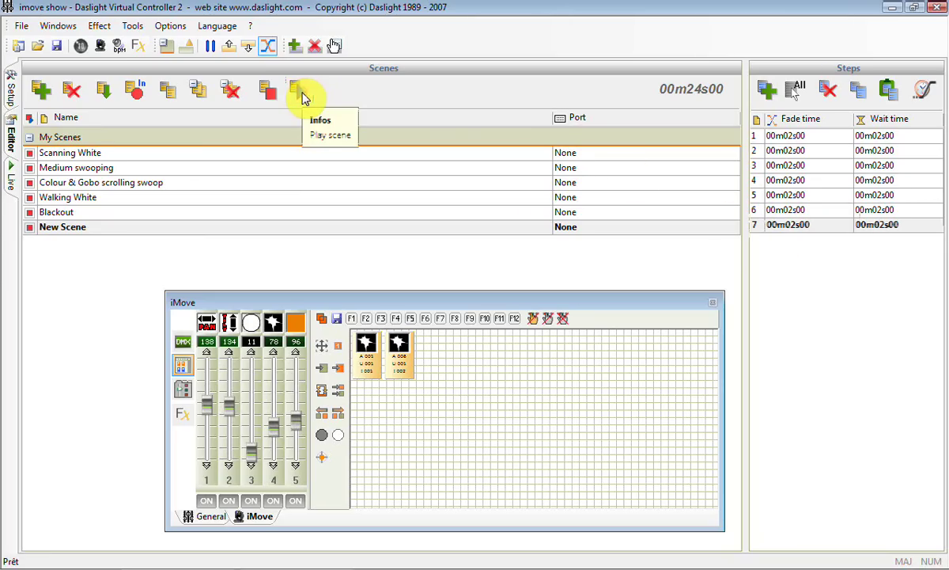
{"action": "left_click", "coordinate": [303, 94]}
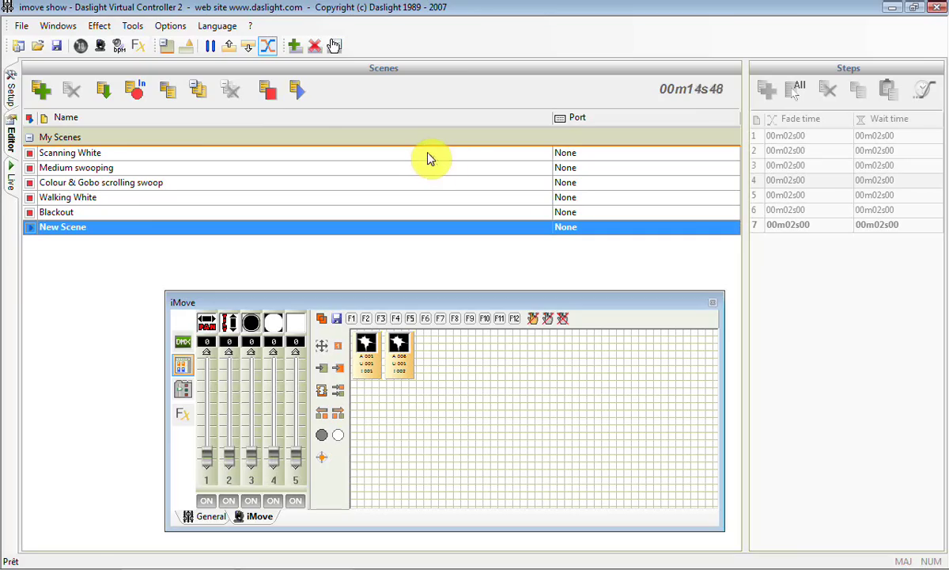
{"action": "left_click", "coordinate": [274, 95]}
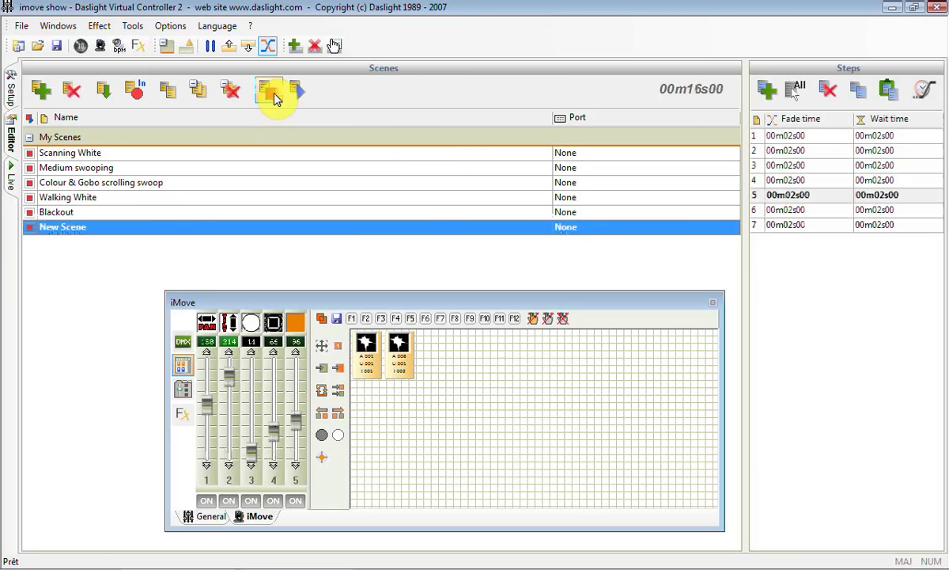
Step: Rename New Scene as "Slow Medium Scanning Colours"
{"action": "left_click", "coordinate": [71, 229]}
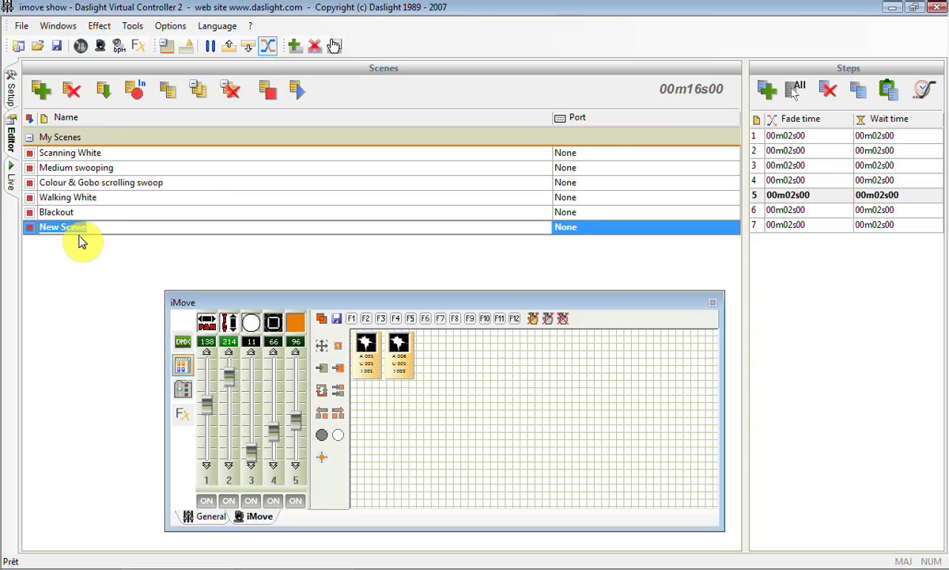
{"action": "type", "text": "Slow Medium Scanni"}
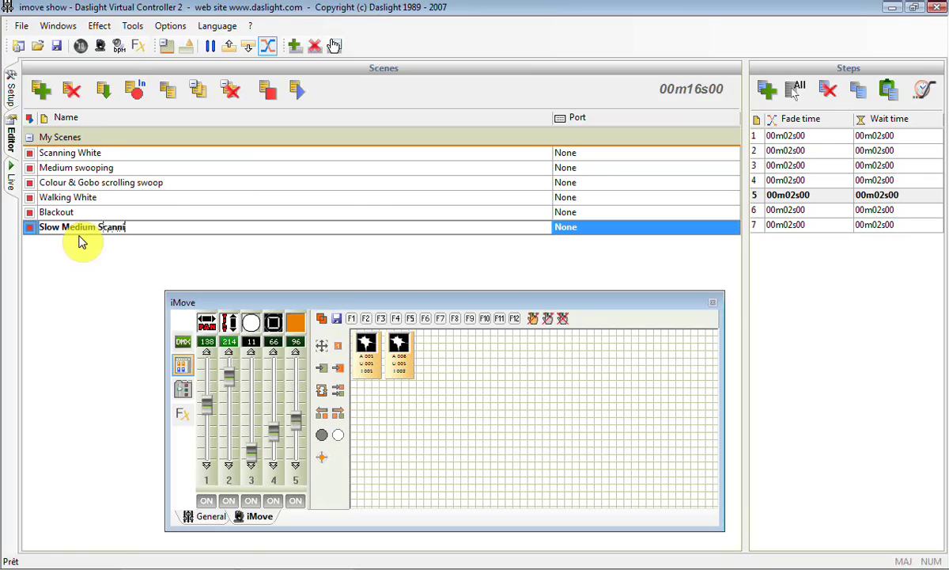
{"action": "type", "text": "ng Colou"}
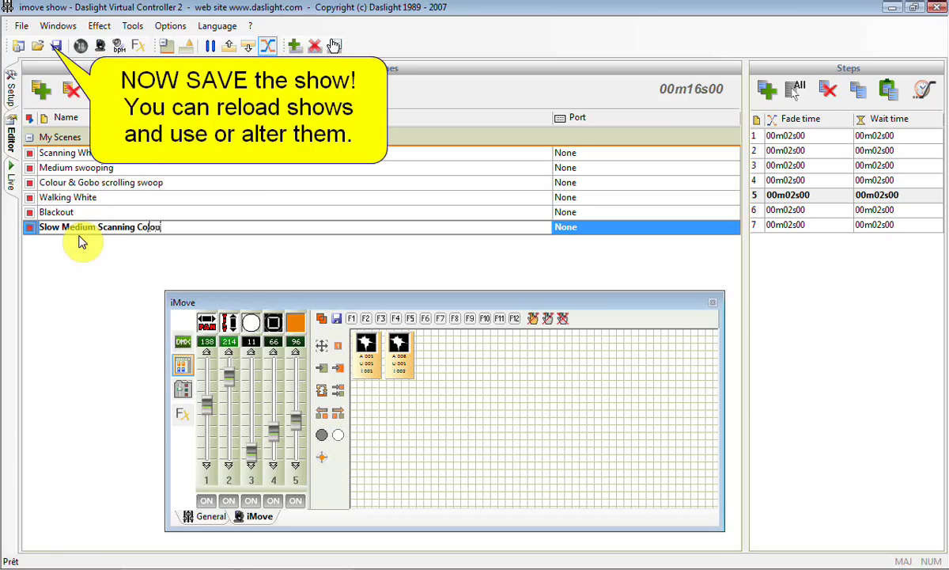
{"action": "type", "text": "rs"}
{"action": "left_click", "coordinate": [80, 250]}
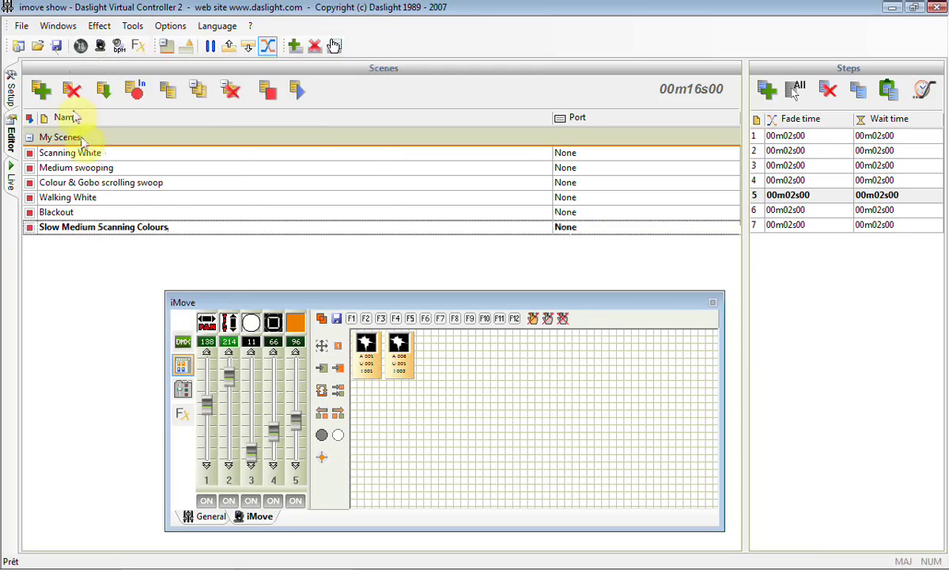
Step: Save the show under the new file name "imove show 1" in the Light projects folder
{"action": "left_click", "coordinate": [24, 27]}
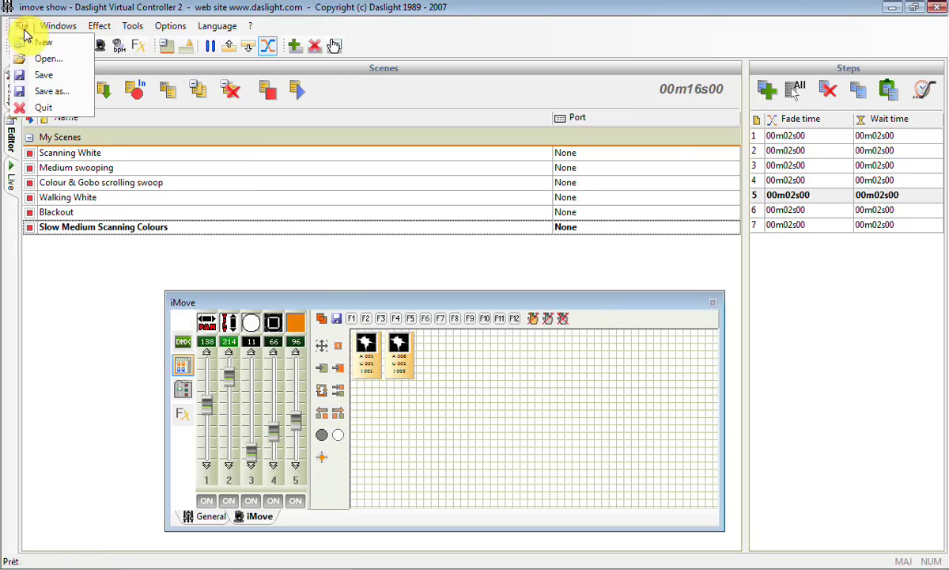
{"action": "left_click", "coordinate": [52, 92]}
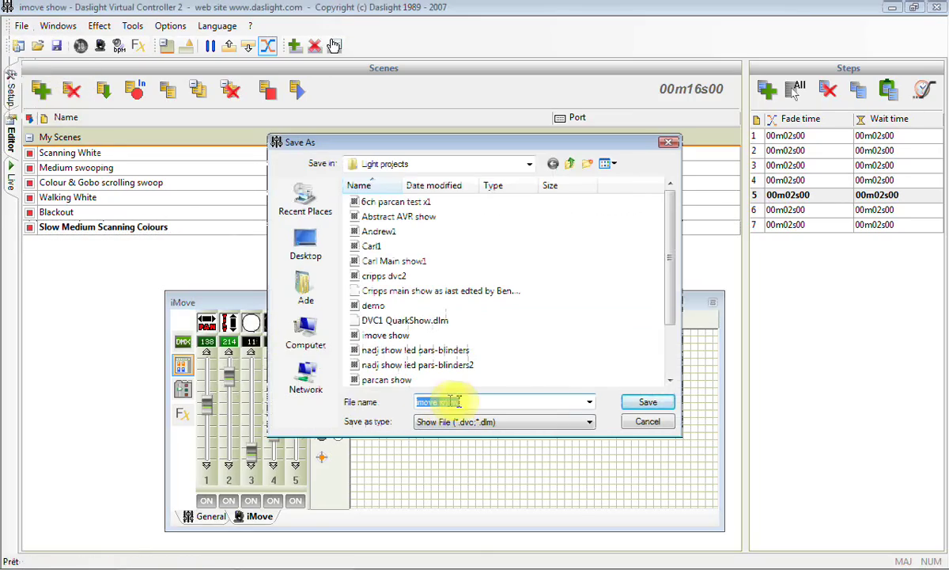
{"action": "left_click", "coordinate": [474, 405]}
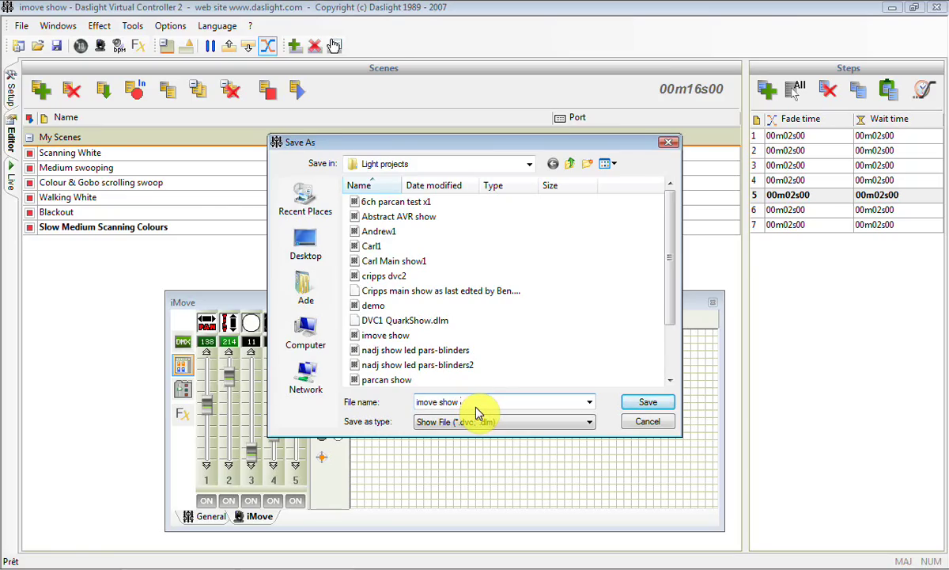
{"action": "type", "text": "1"}
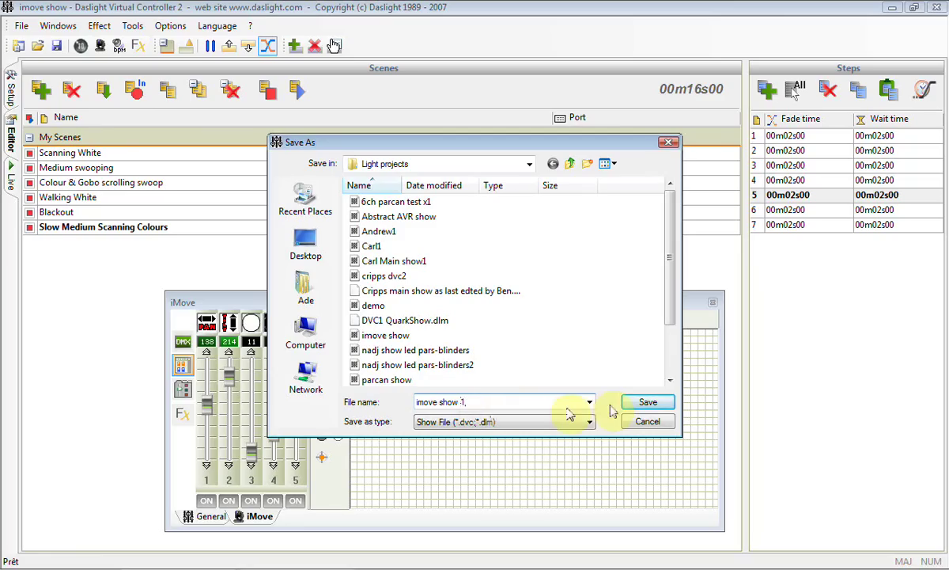
{"action": "left_click", "coordinate": [648, 403]}
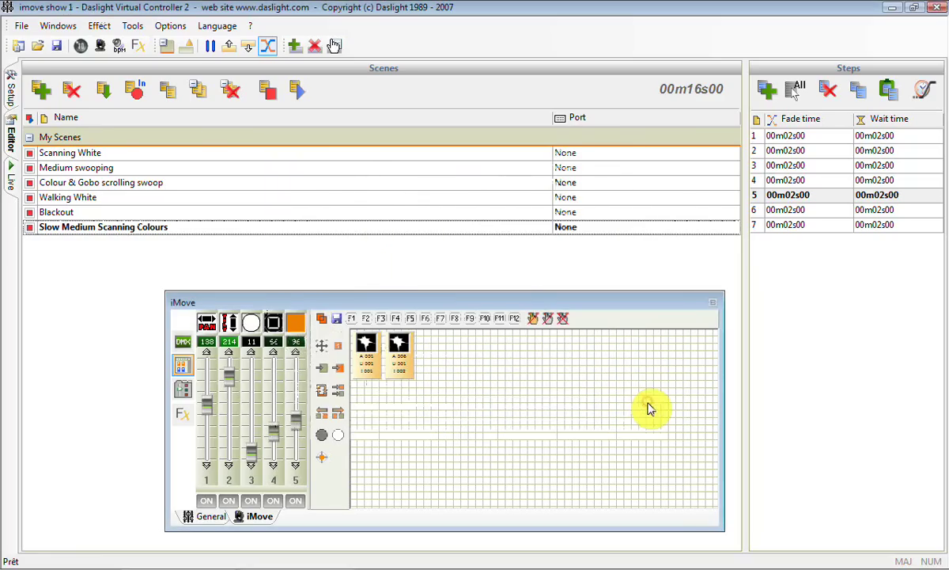